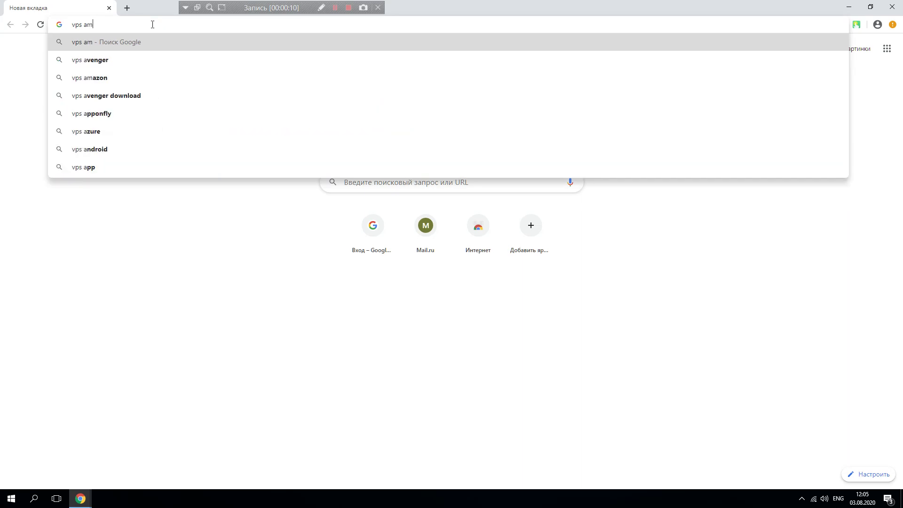
Search Google for 'vps amazon' and open the Amazon Virtual Private Cloud (VPC) result.
text(on)
key(Return)
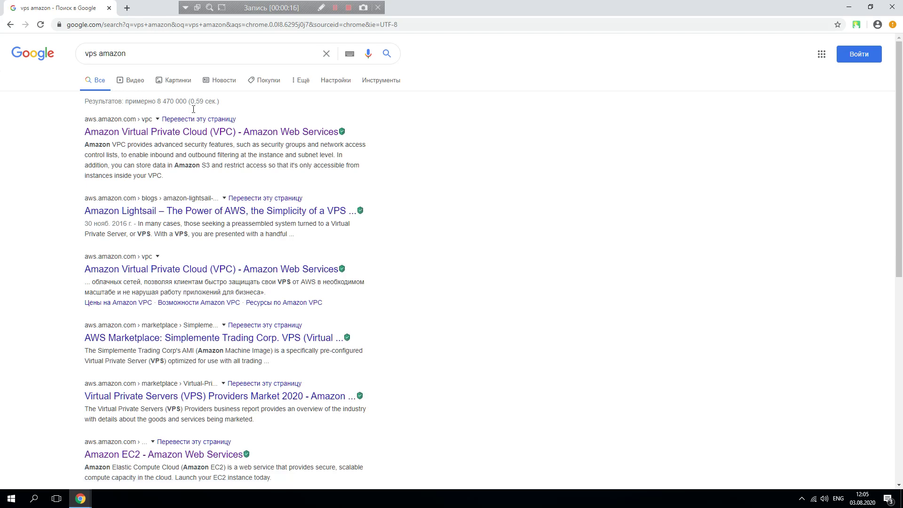
click(188, 133)
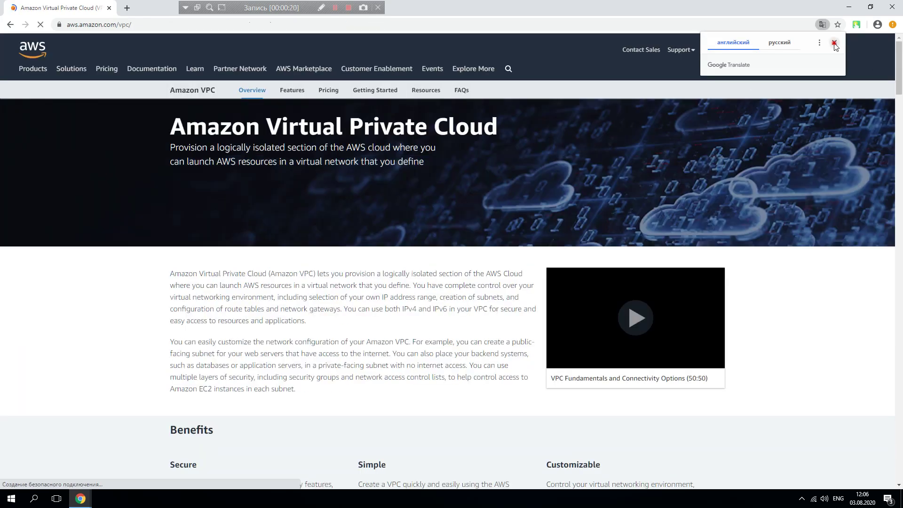
Dismiss the Google Translate offer and choose 'Create a new AWS account' on the sign-in page.
click(835, 44)
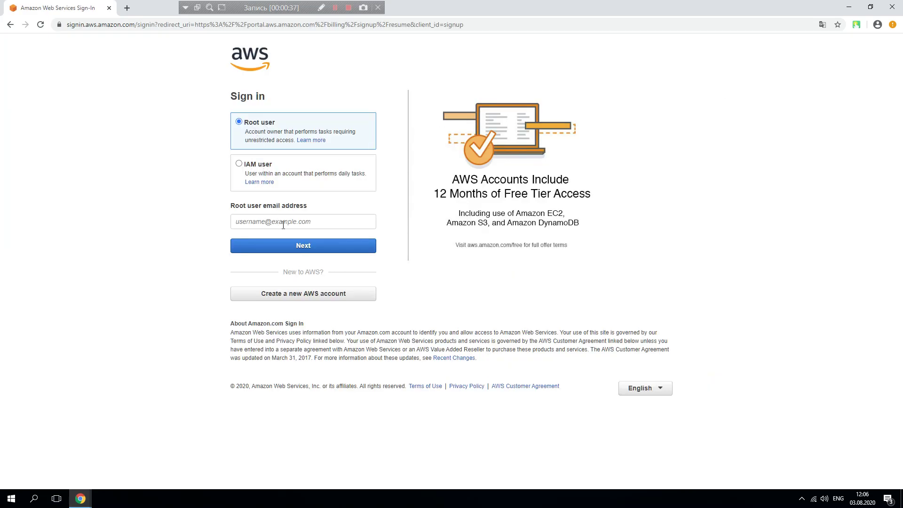
click(304, 294)
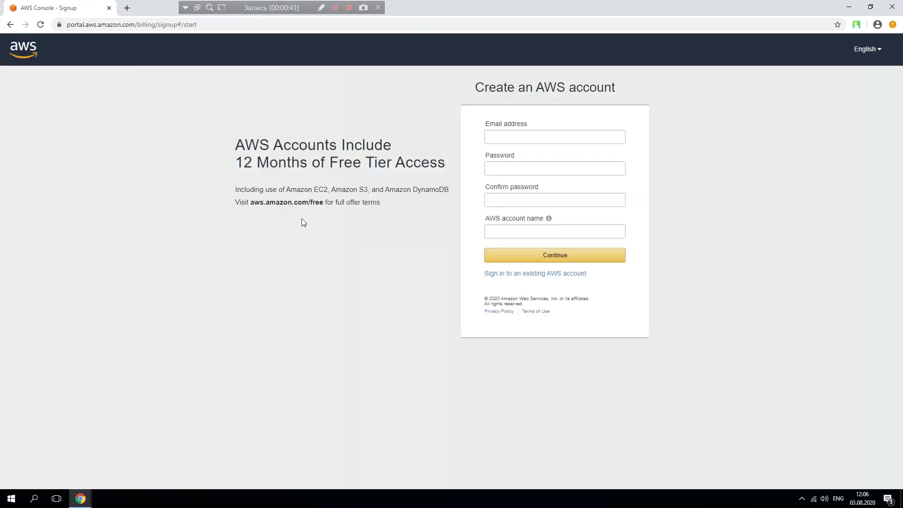
Enter the account e-mail, a matching password and confirmation, and an account name, then continue.
click(520, 137)
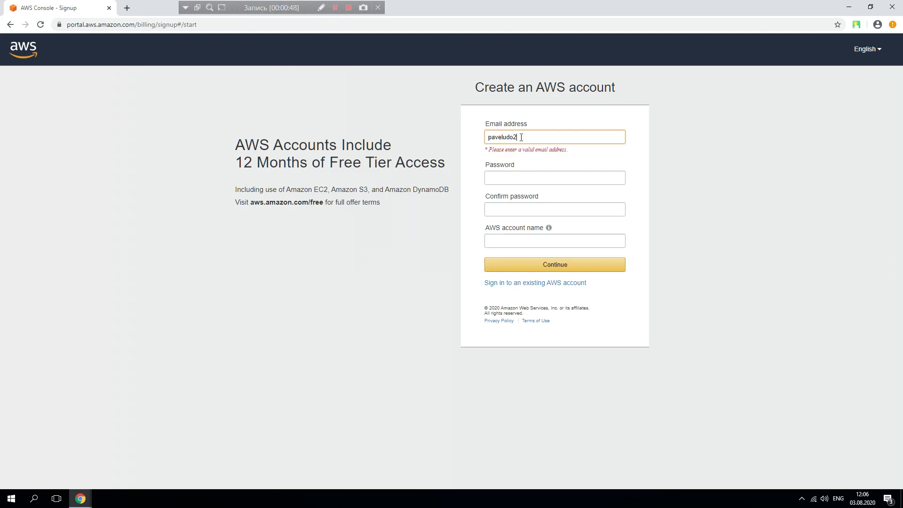
key(Tab)
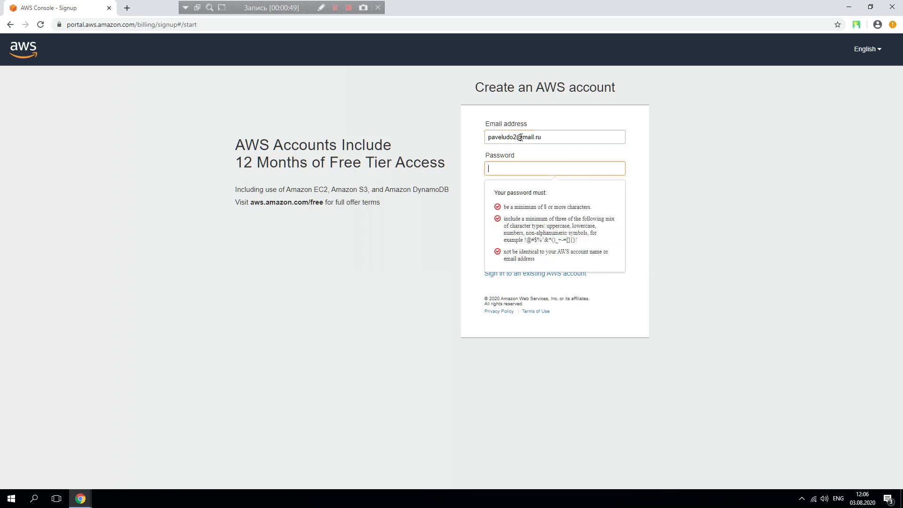
text(•••••••••••)
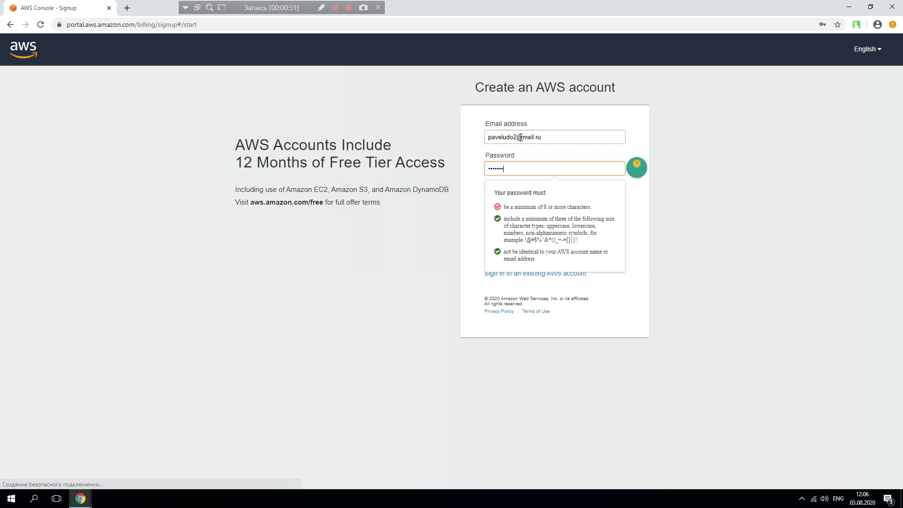
text(•••••)
key(Tab)
text(•)
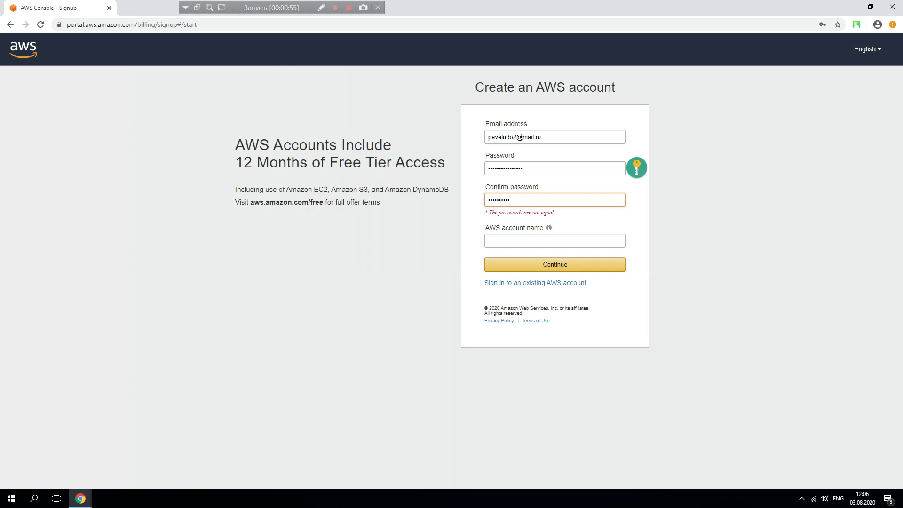
key(shift+Tab)
text(•••••••)
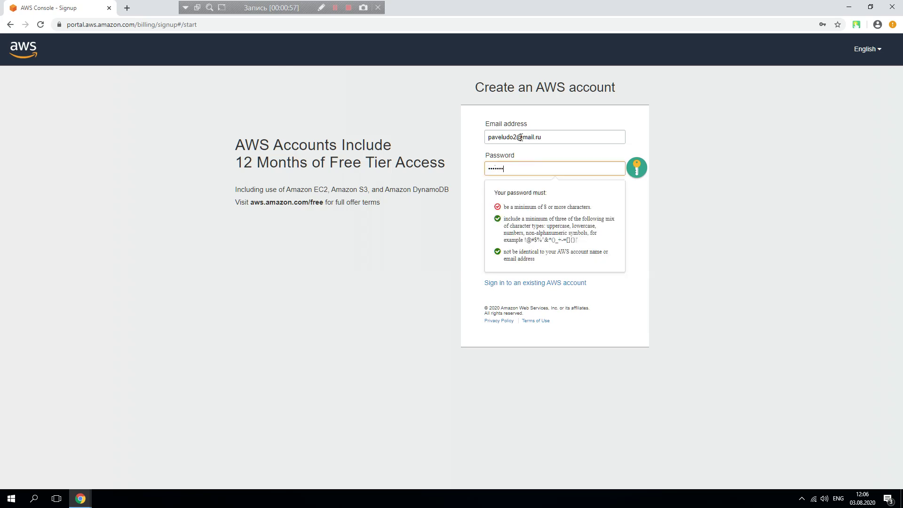
text(••••)
key(Tab)
text(•••••••••••)
key(Tab)
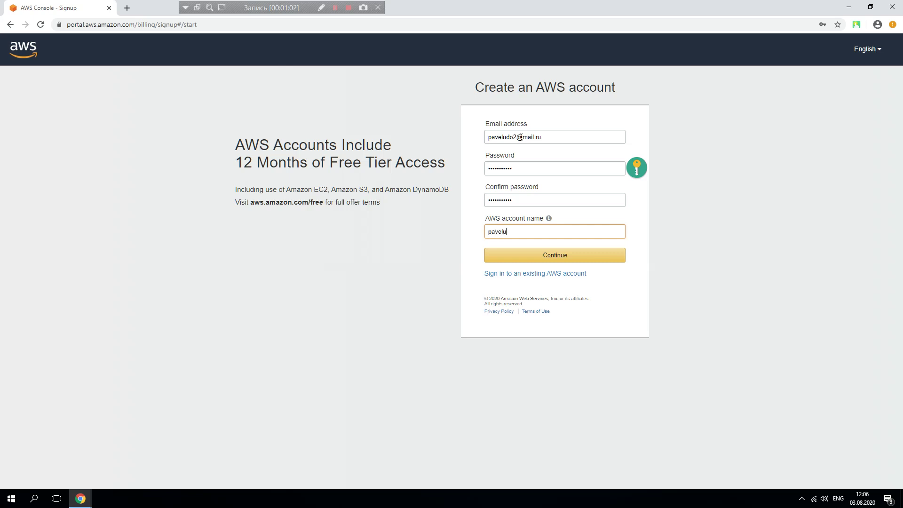
click(554, 258)
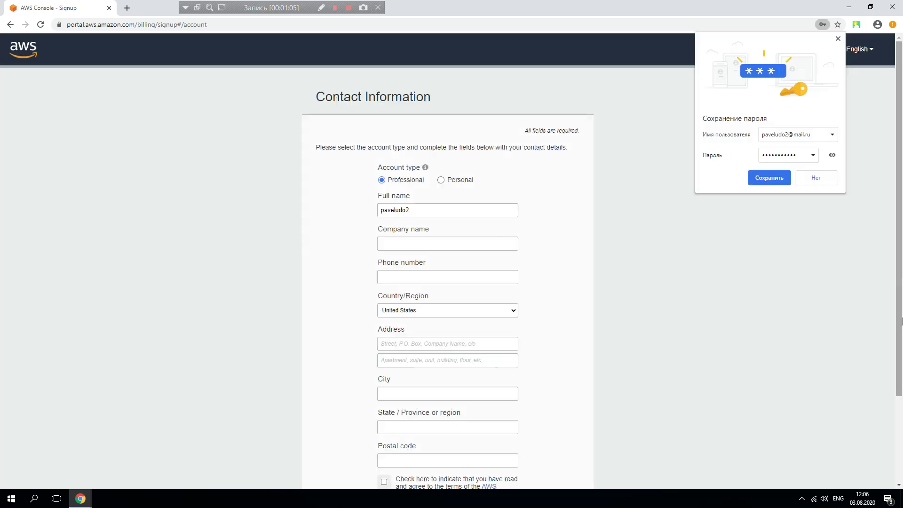
Save the password in Chrome and choose the Personal account type.
click(767, 177)
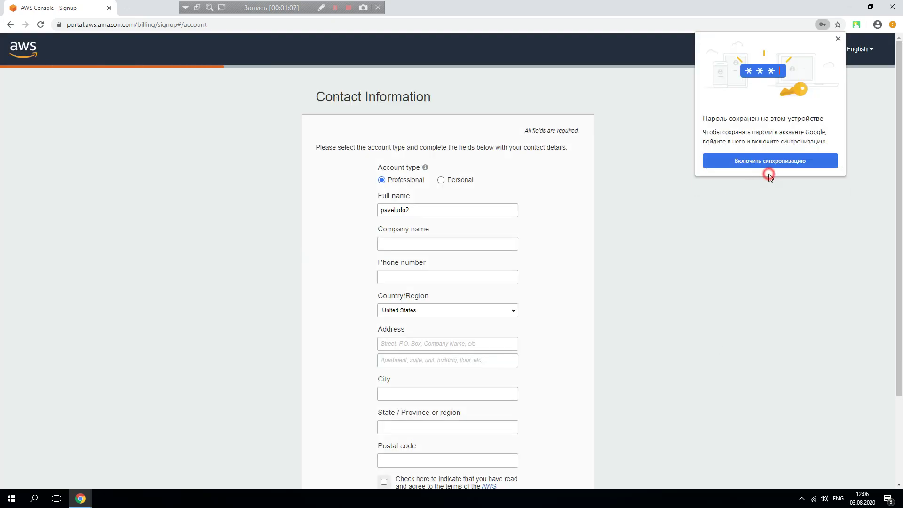
click(838, 39)
scroll(631, 223, down, 1)
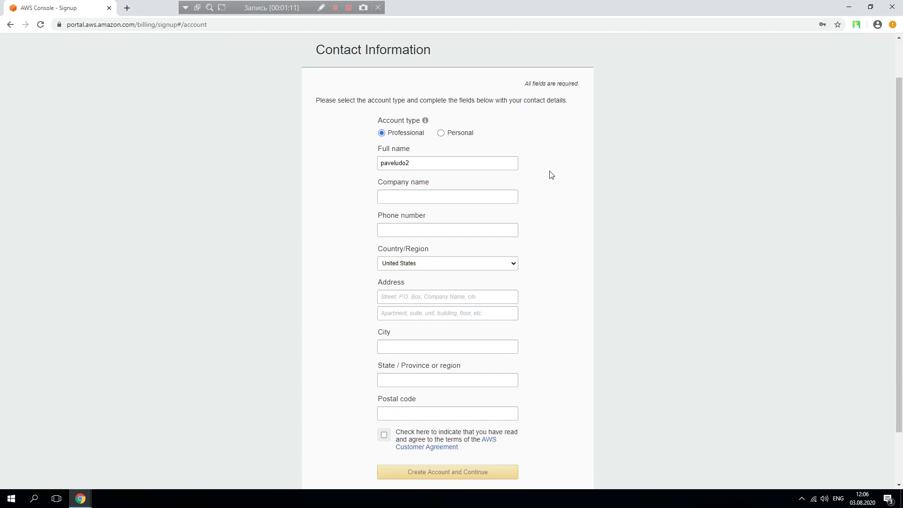
click(457, 132)
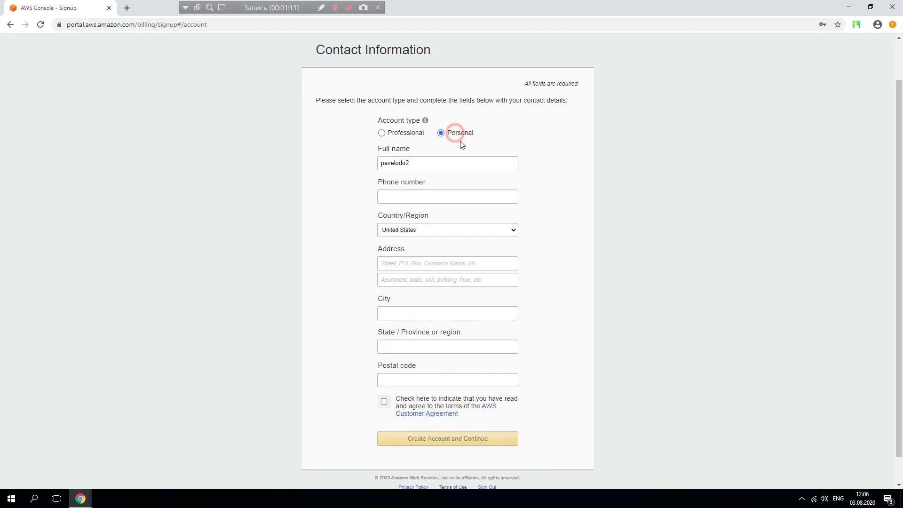
Set the country to Russian Federation, fill the phone number, accept the Customer Agreement and create the account.
click(454, 195)
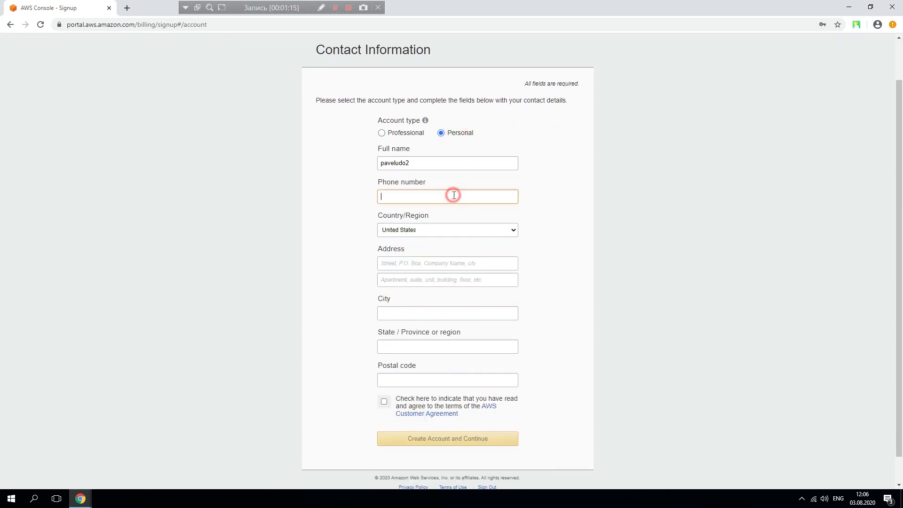
click(452, 234)
text(ru)
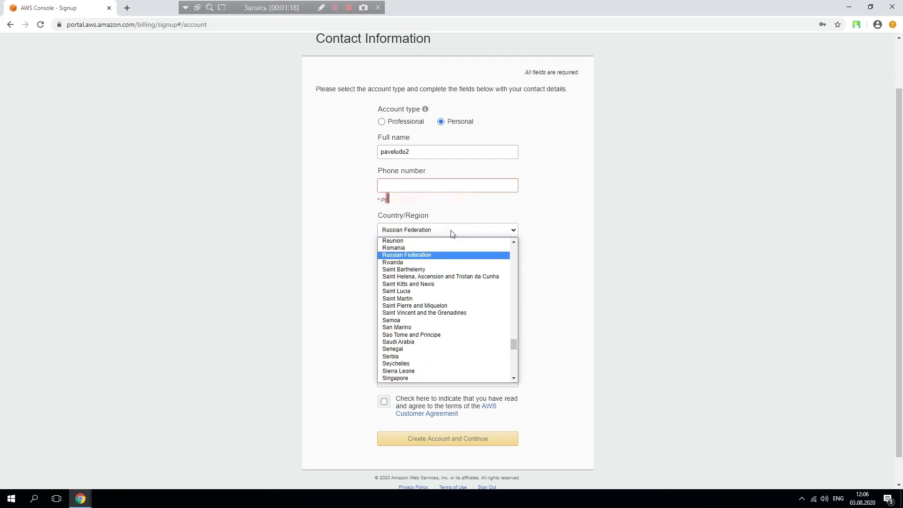
key(Return)
click(454, 185)
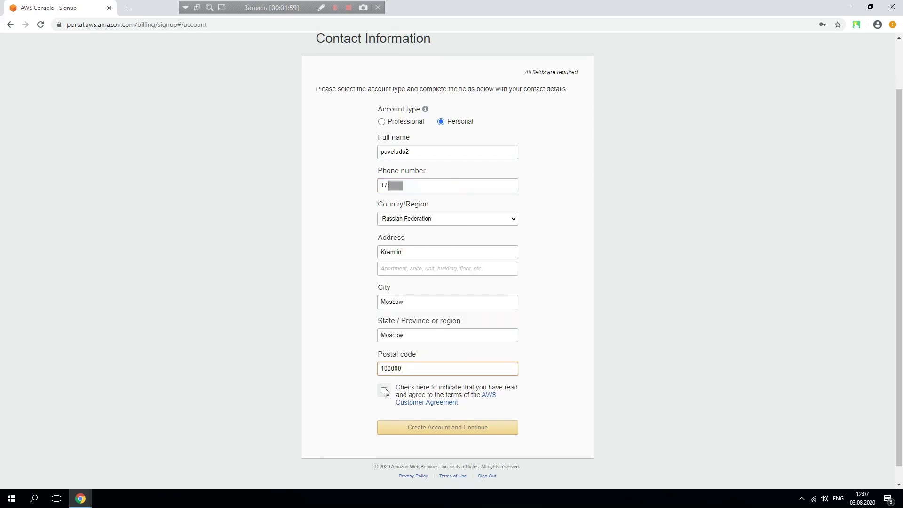
click(385, 392)
click(434, 427)
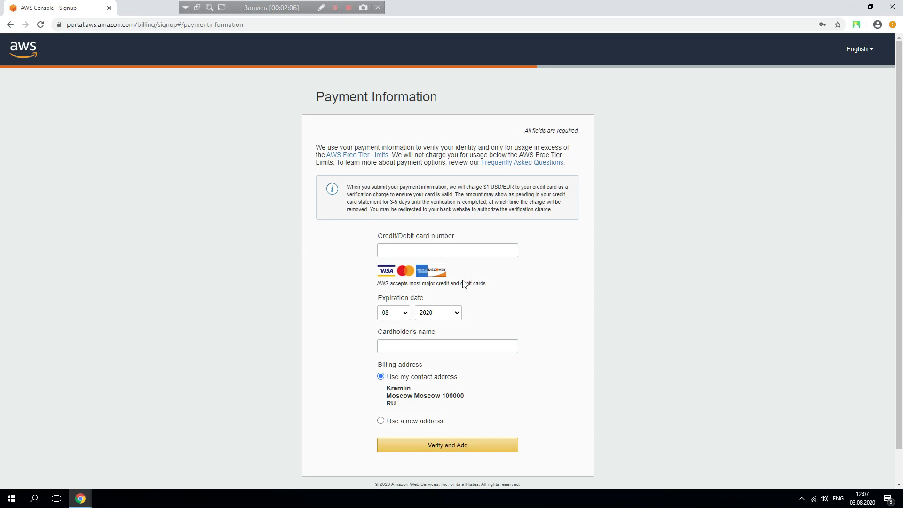
Enter the card number and cardholder's name, billed to the contact address, and verify the card.
click(443, 251)
text(vel udo)
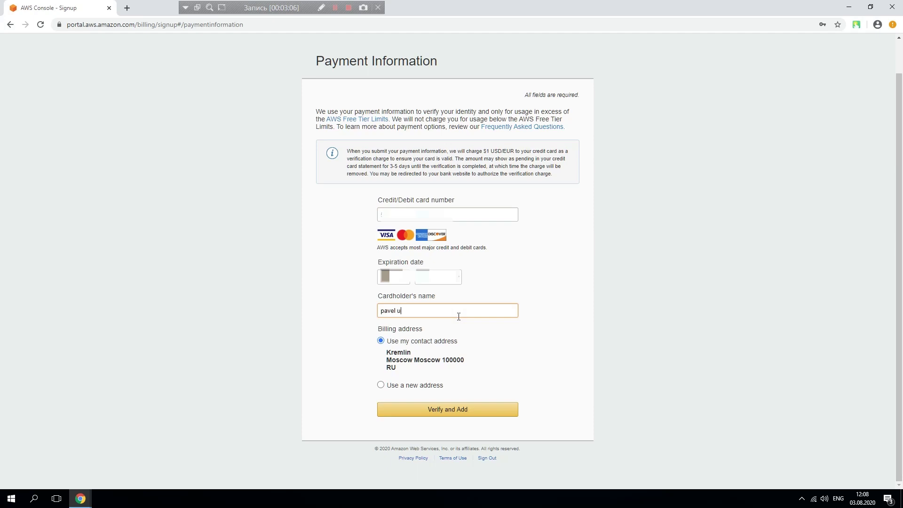
key(Tab)
click(473, 410)
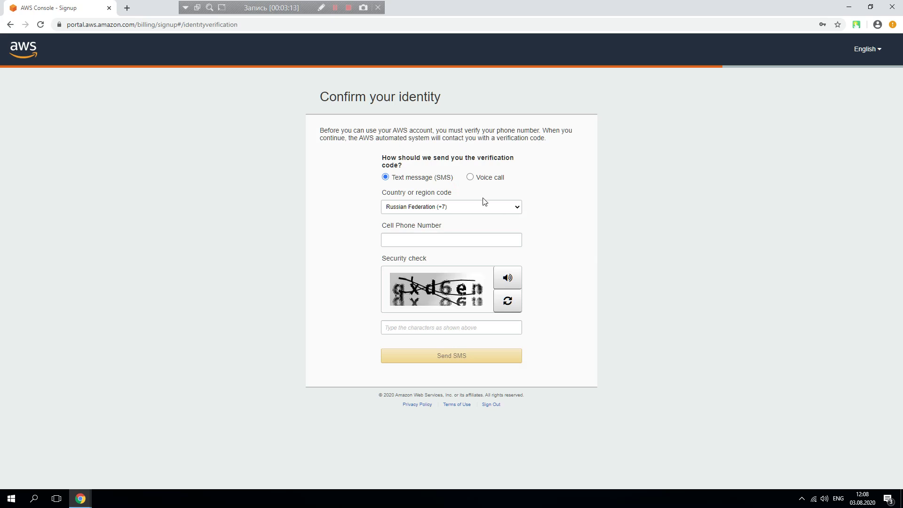
Enter the cell phone number and the SMS verification code, verify it and continue.
click(479, 235)
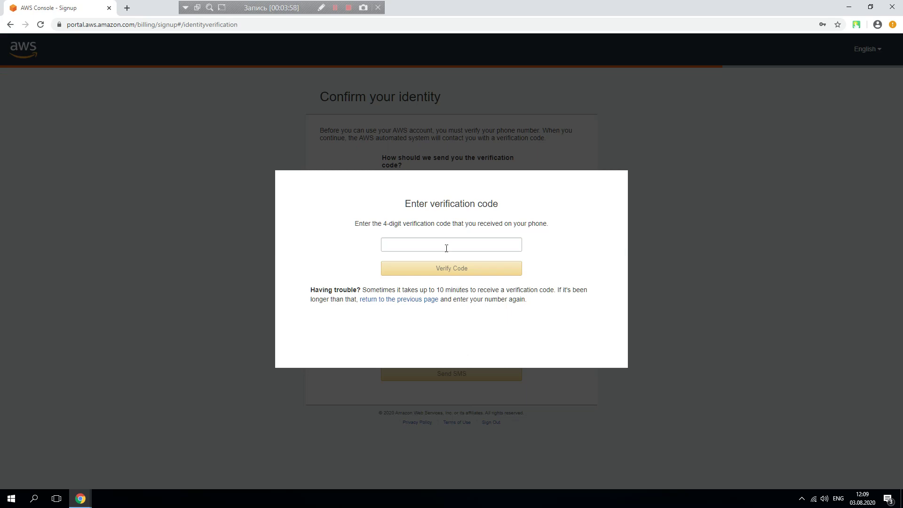
click(447, 248)
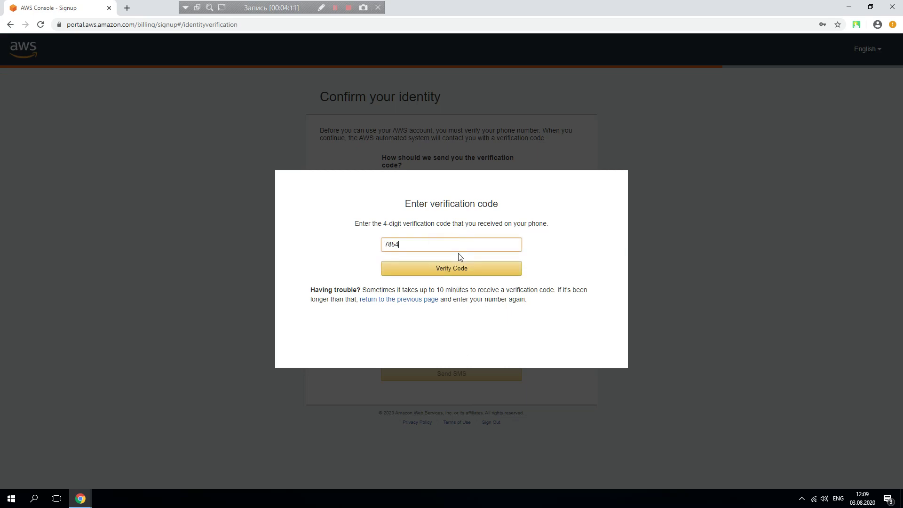
click(459, 268)
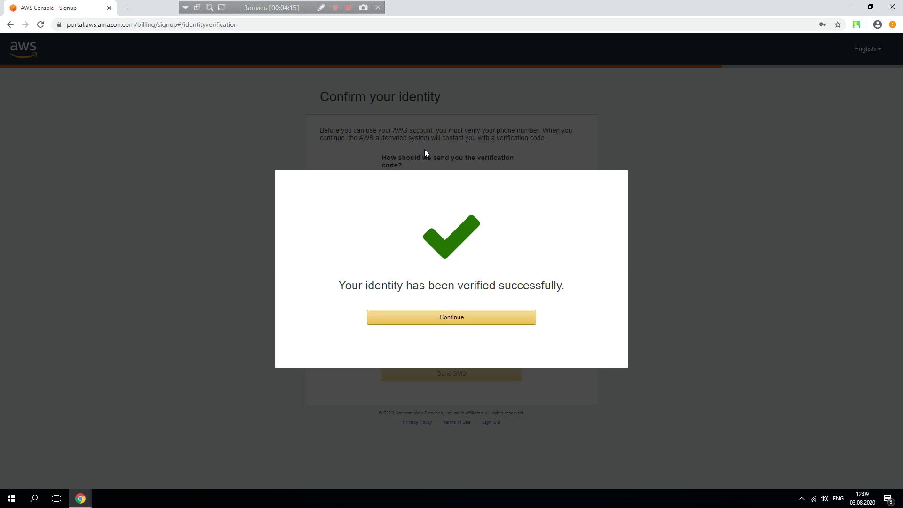
click(467, 319)
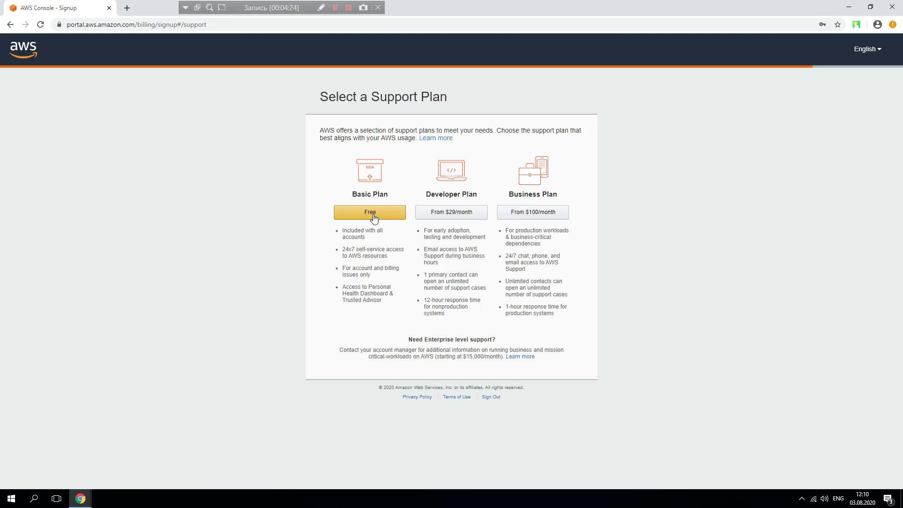
Choose the free Basic support plan and go to the console sign-in page.
click(374, 218)
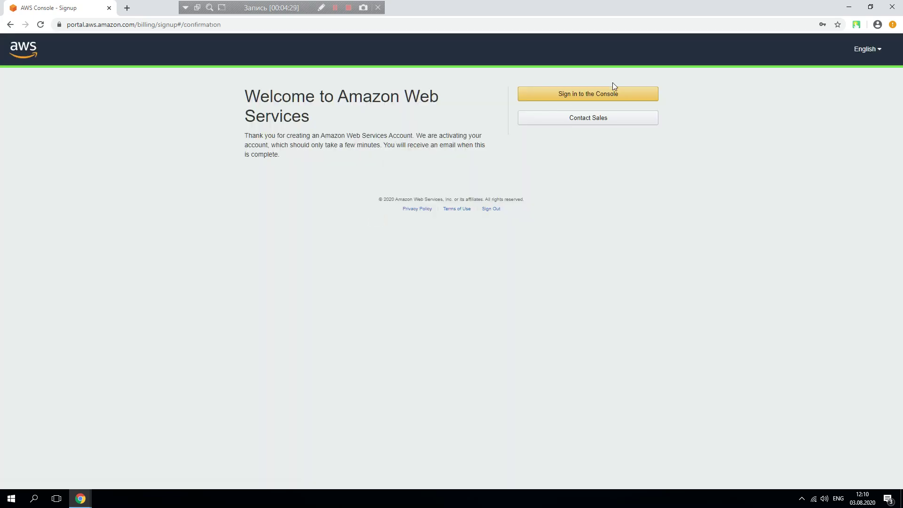
click(611, 97)
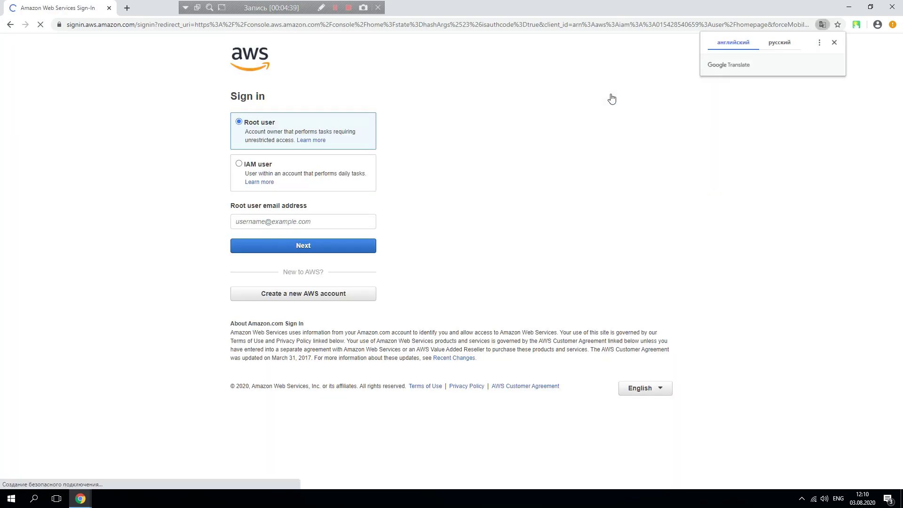
Fill the account ID on the IAM sign-in page and switch the page language to English.
click(313, 243)
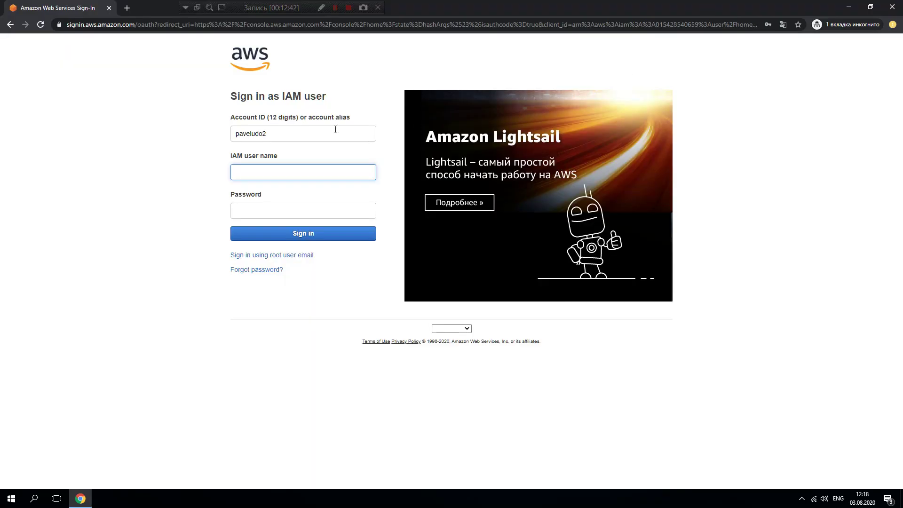
click(298, 134)
text(paveludo2)
click(282, 208)
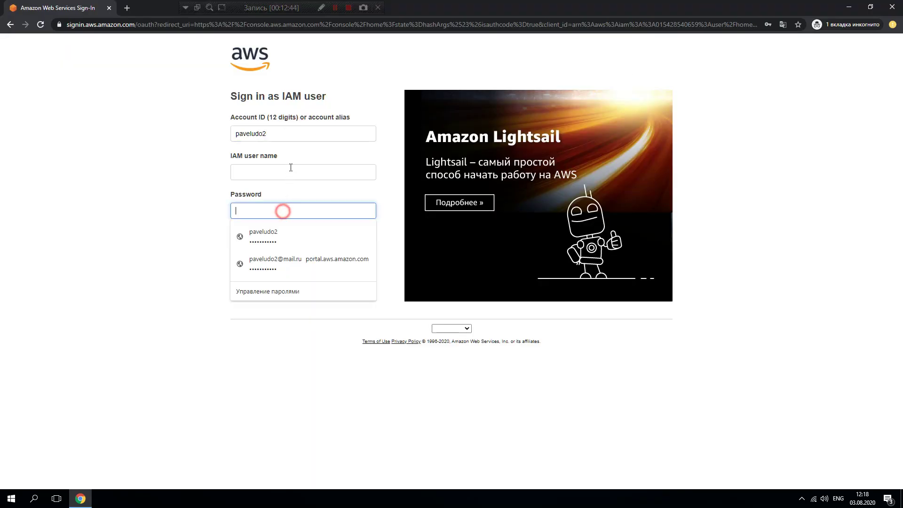
click(289, 169)
click(294, 138)
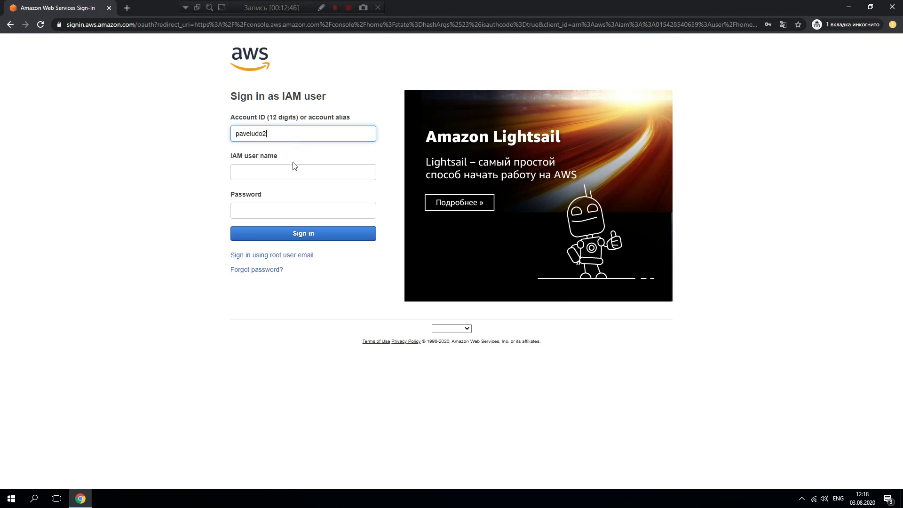
click(456, 328)
click(457, 346)
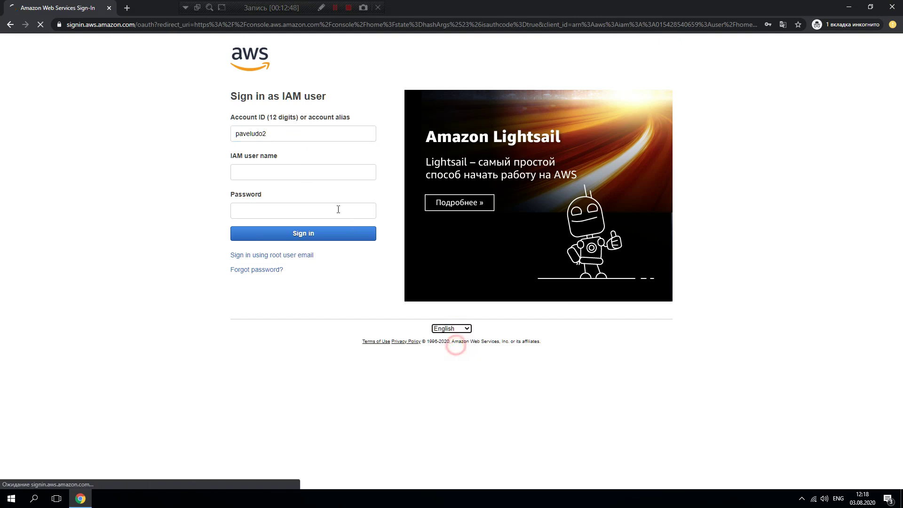
Sign in as the root user with the account e-mail and password.
click(278, 255)
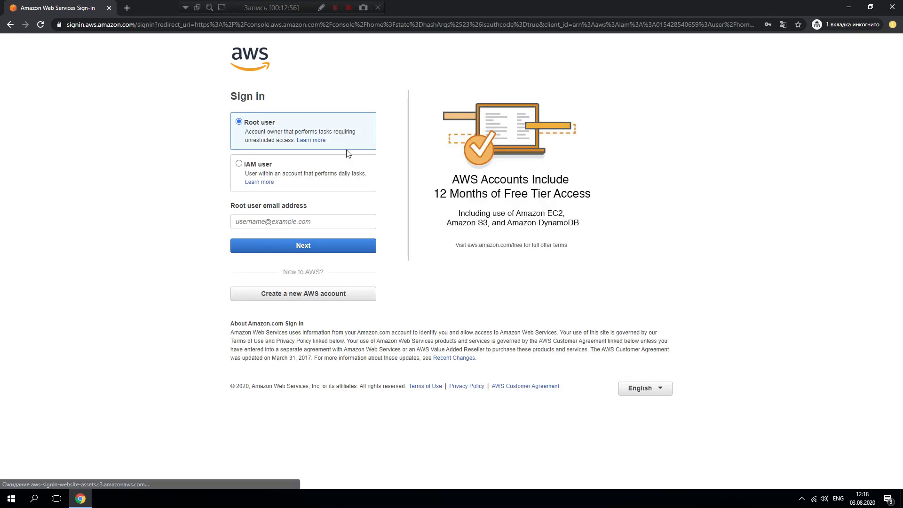
click(302, 223)
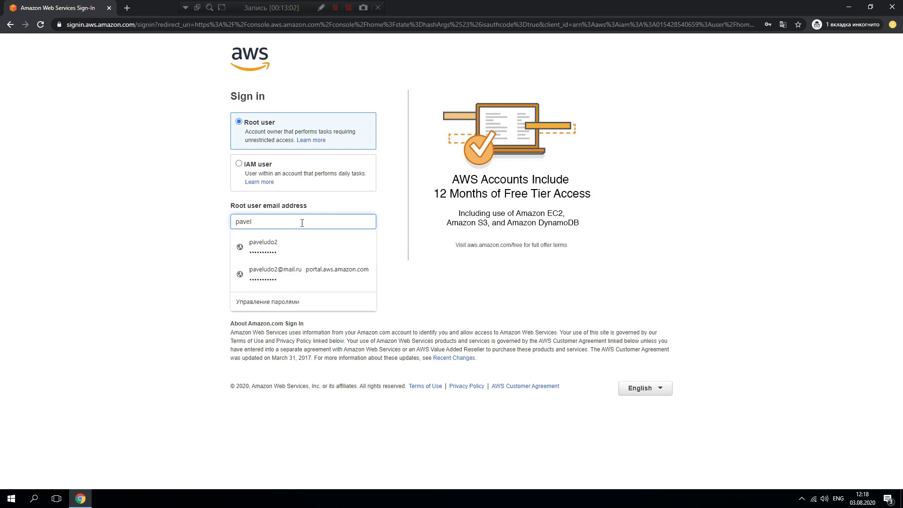
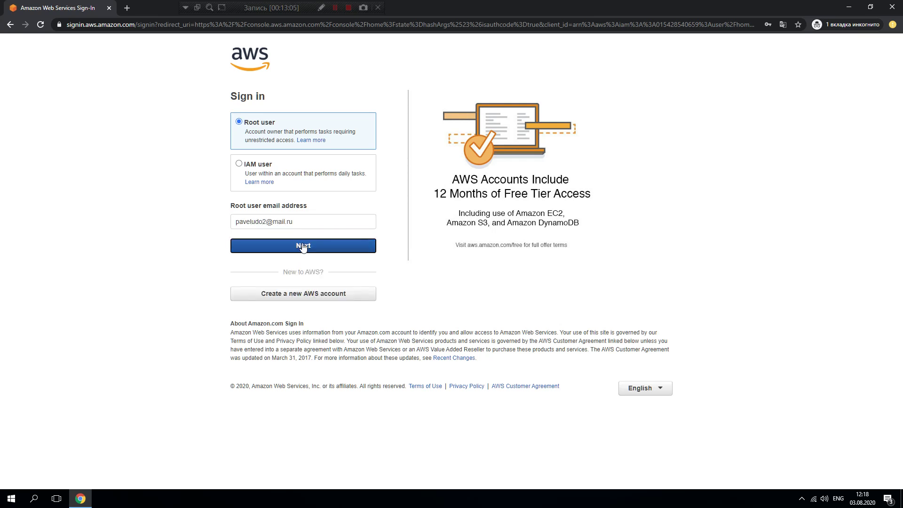
click(303, 247)
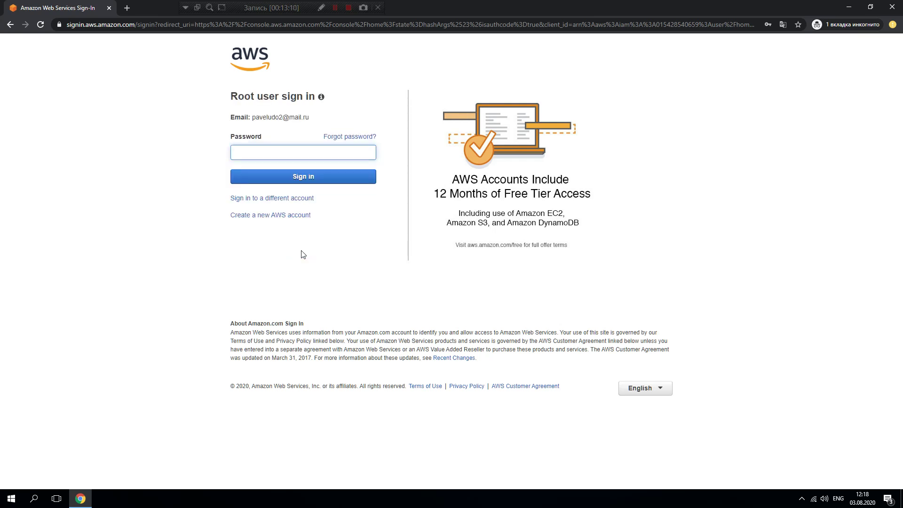
key(ctrl+a)
text(••)
click(321, 176)
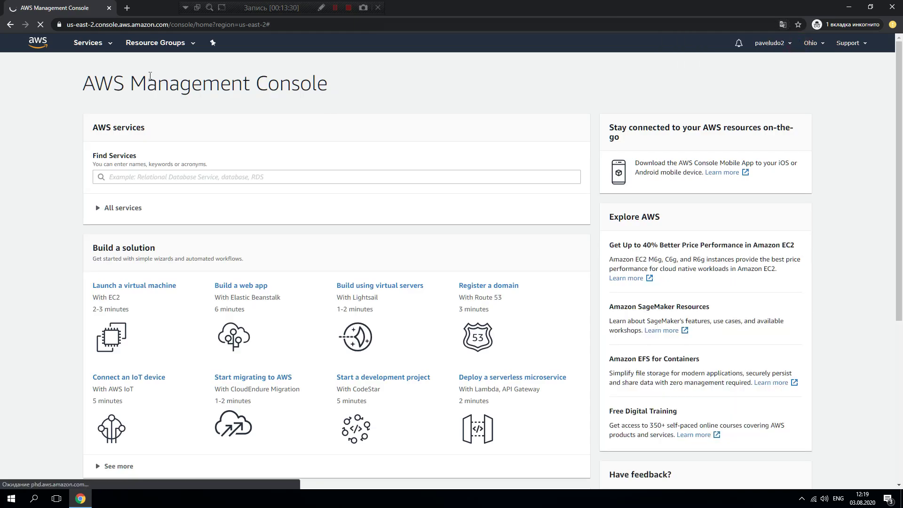
Start the 'Launch a virtual machine' wizard from the console home and dismiss the translation popup.
scroll(156, 103, down, 1)
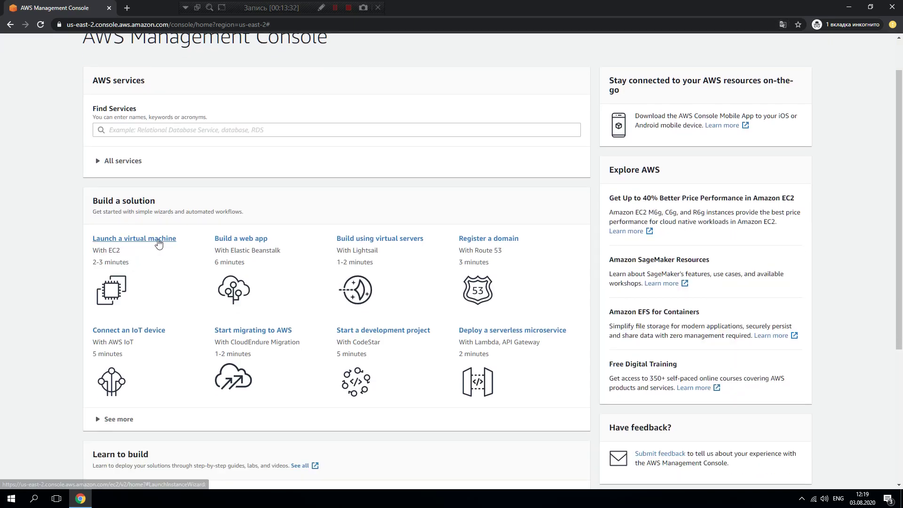
drag(82, 234, 177, 238)
click(166, 239)
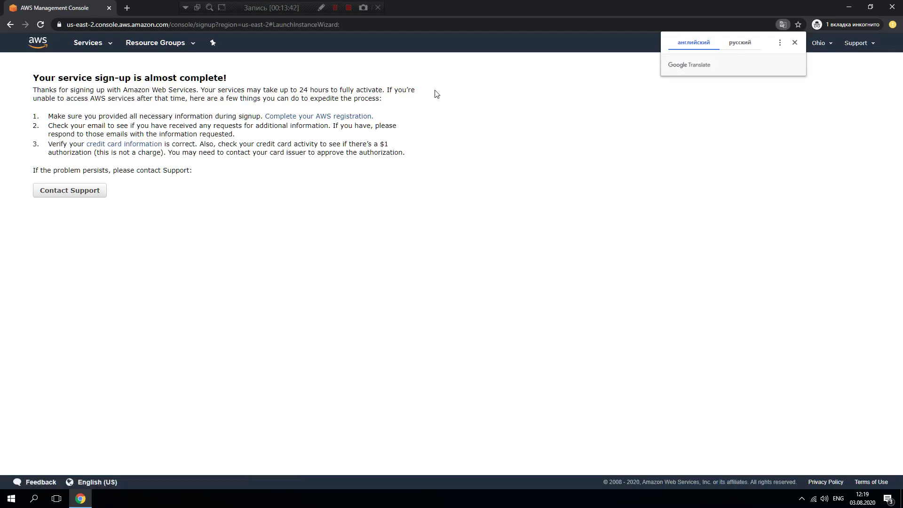
click(795, 42)
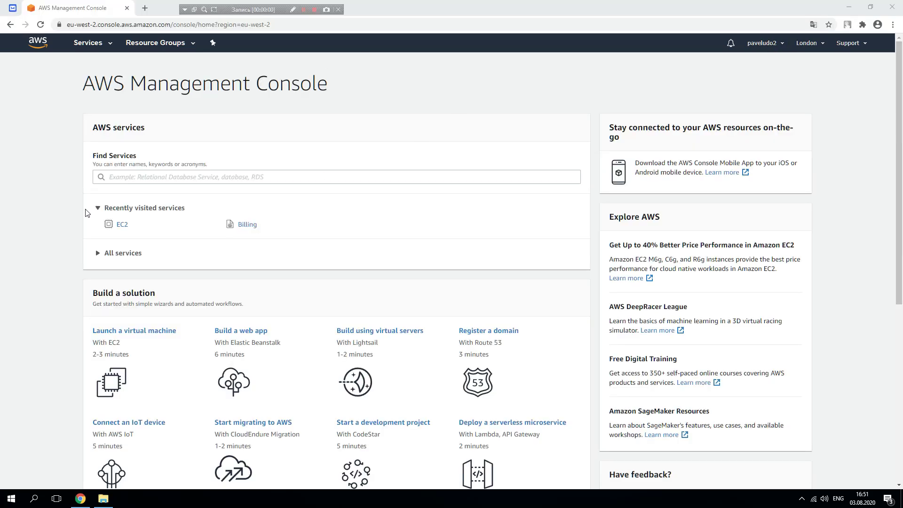
Open EC2, launch a new instance, and scroll the AMI list toward Windows Server 2019 Base.
click(123, 226)
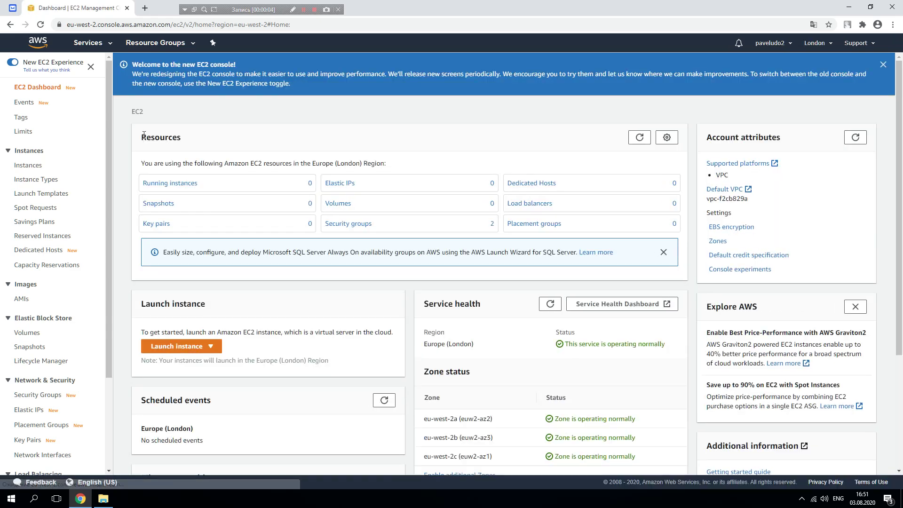
click(210, 252)
click(205, 268)
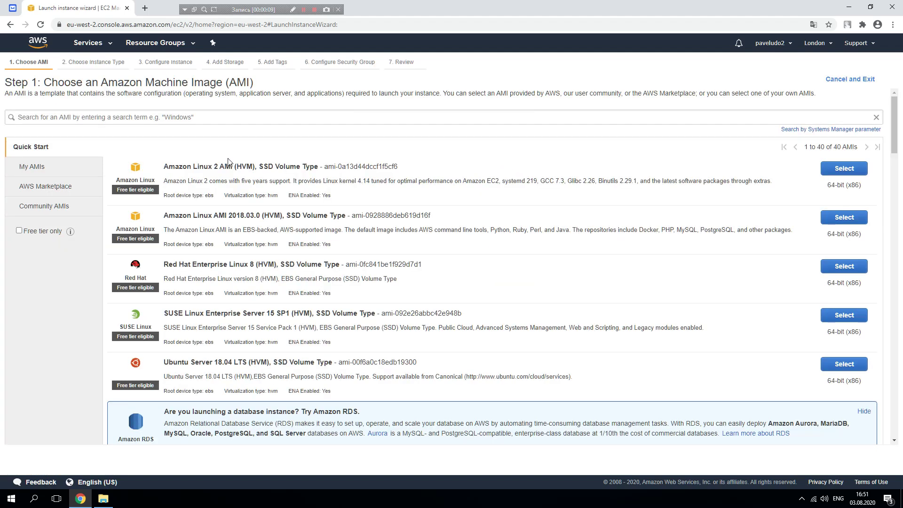
scroll(249, 184, down, 3)
scroll(249, 184, down, 2)
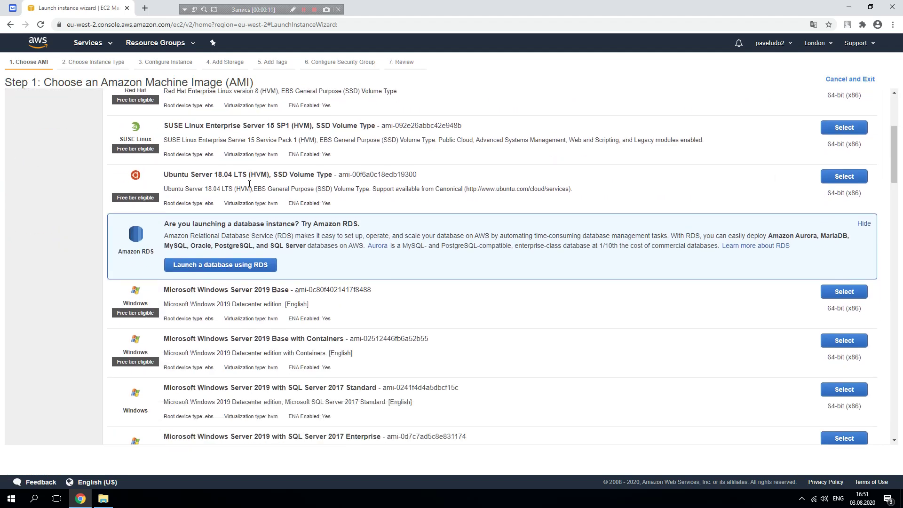
drag(309, 257, 158, 243)
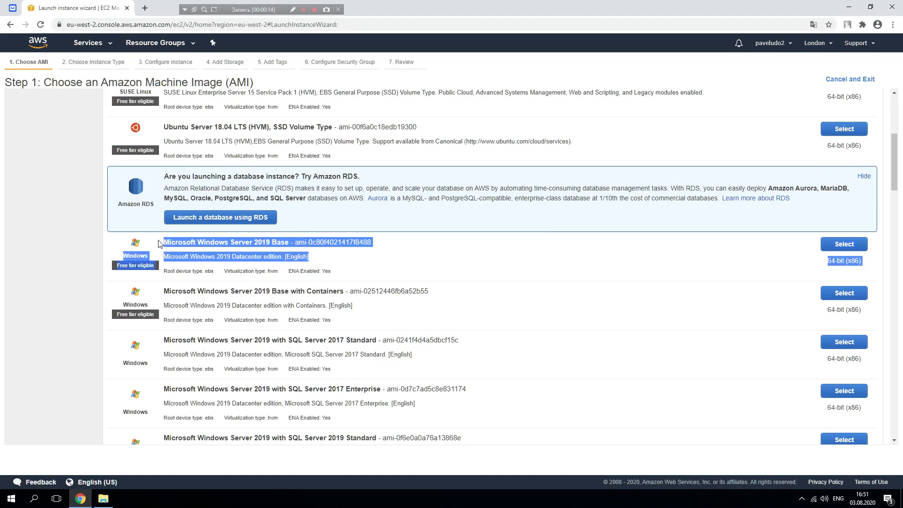
click(373, 254)
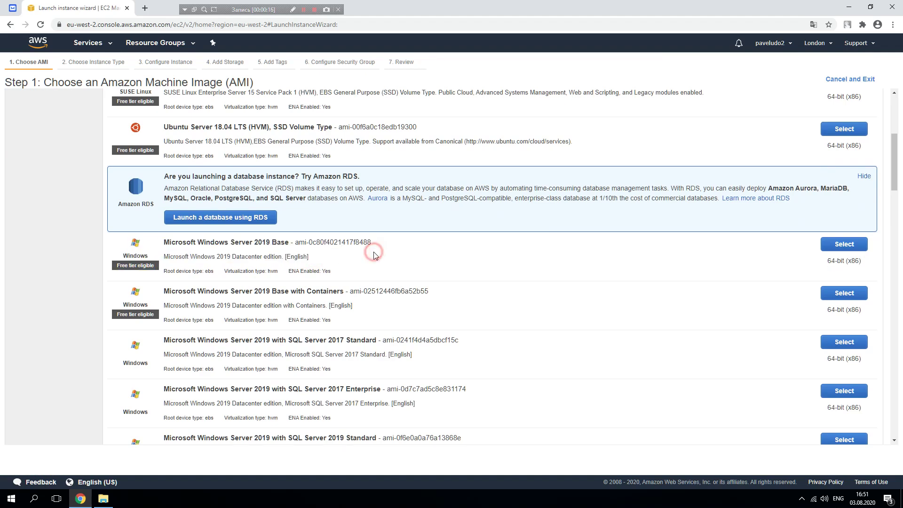
Choose the Windows Server 2019 Base image, keep the free-tier t2.micro type and go to Review.
click(844, 244)
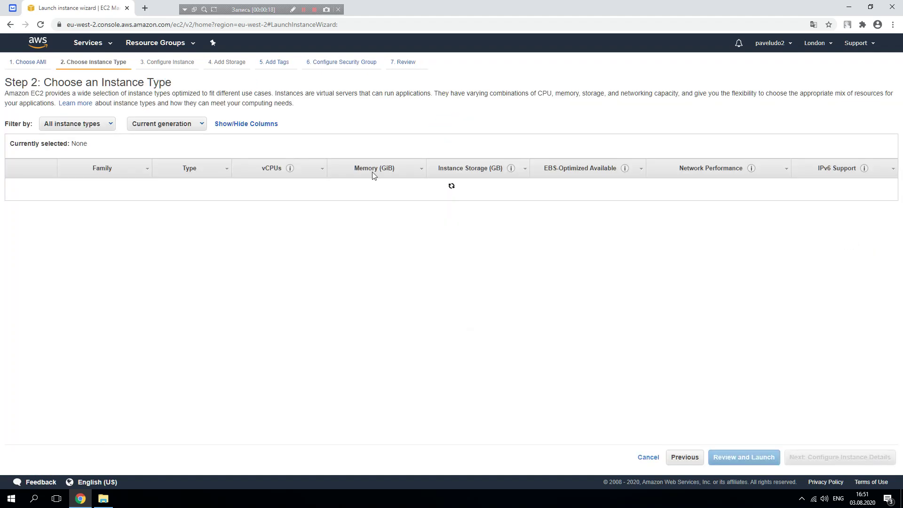
drag(61, 206, 873, 211)
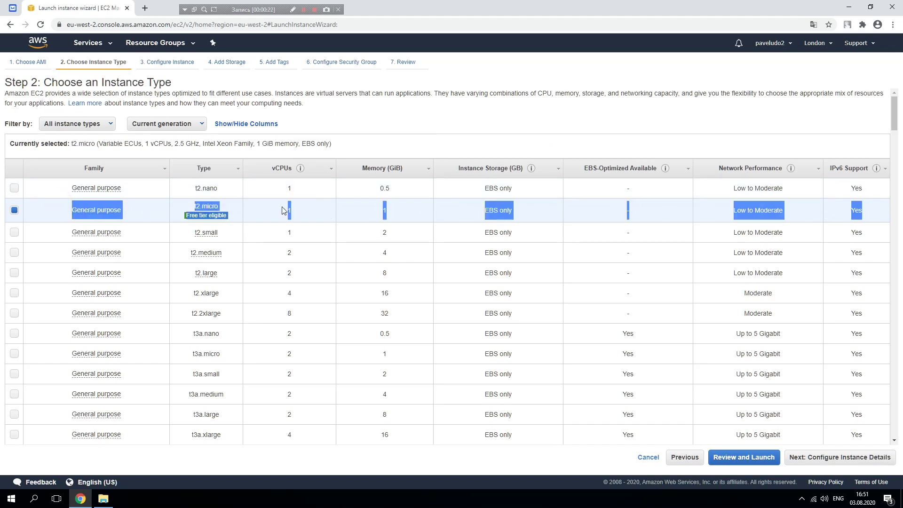
click(258, 212)
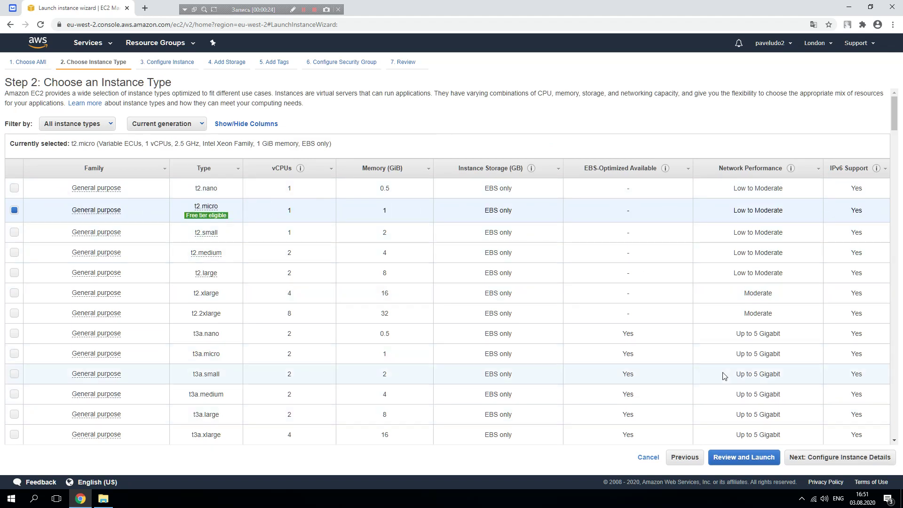
click(753, 458)
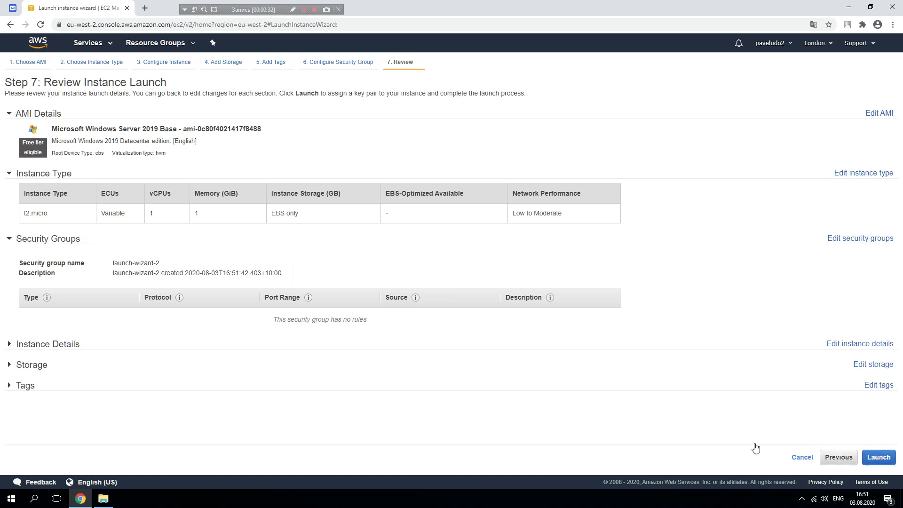
Create a new key pair named windowsvpspair, download windowsvpspair.pem, and launch the instance with it.
click(879, 457)
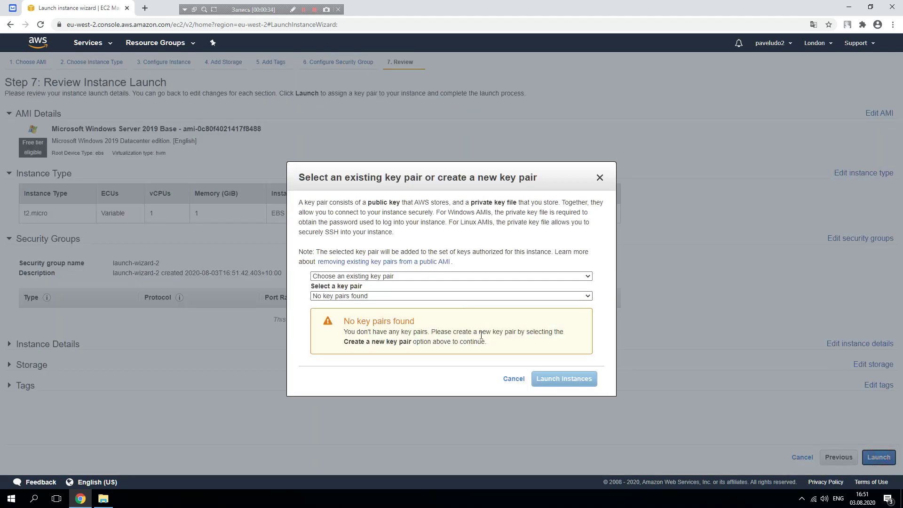
click(380, 276)
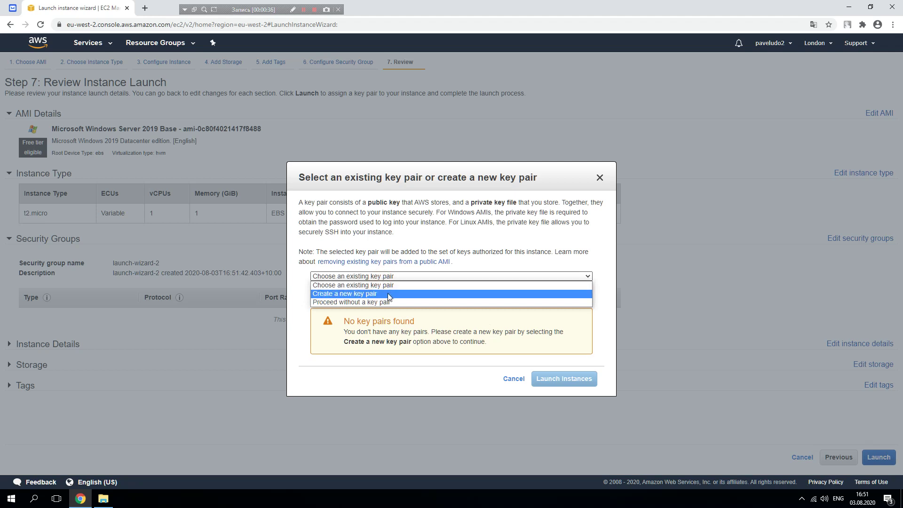
click(388, 294)
click(385, 295)
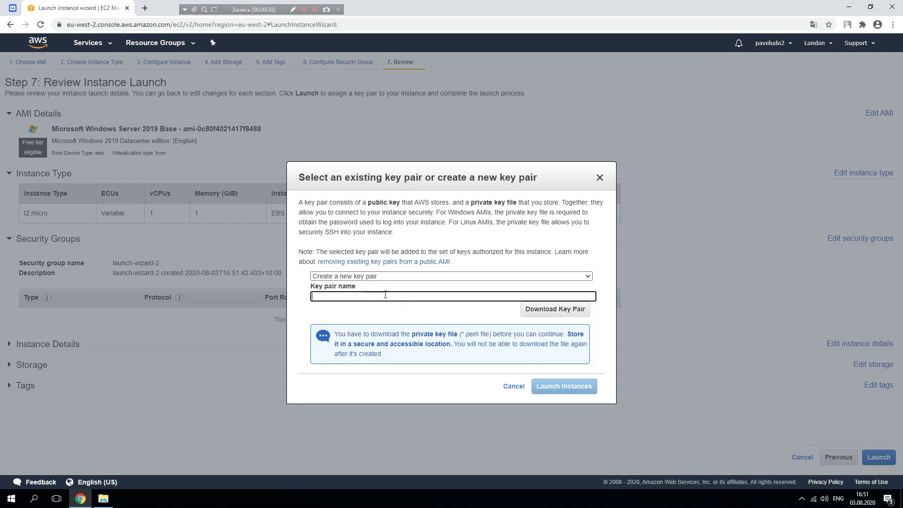
text(windowsvpspair)
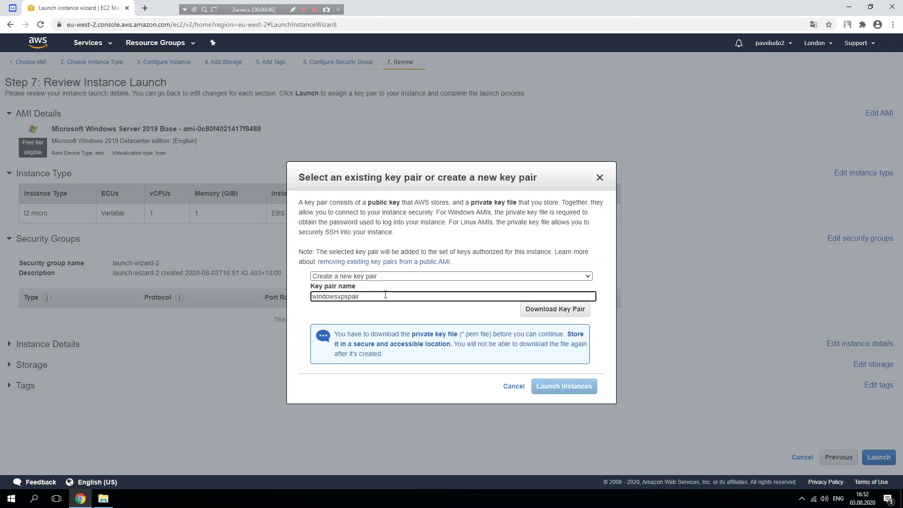
click(542, 309)
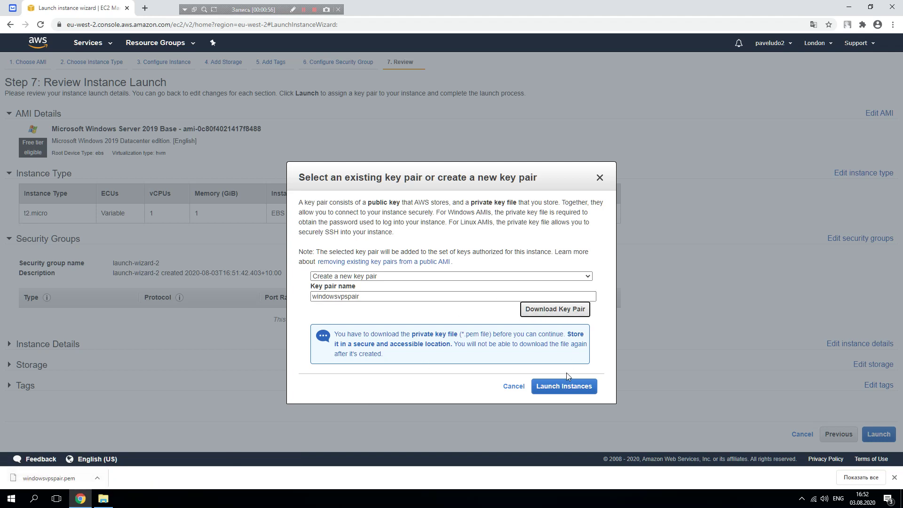
click(564, 386)
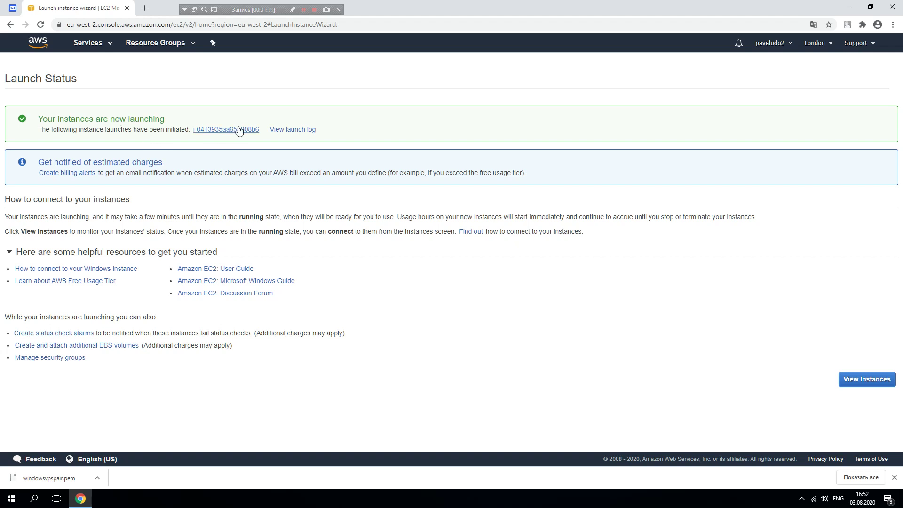
Go to the newly launched t2.micro instance and bring up its RDP connection details.
click(218, 129)
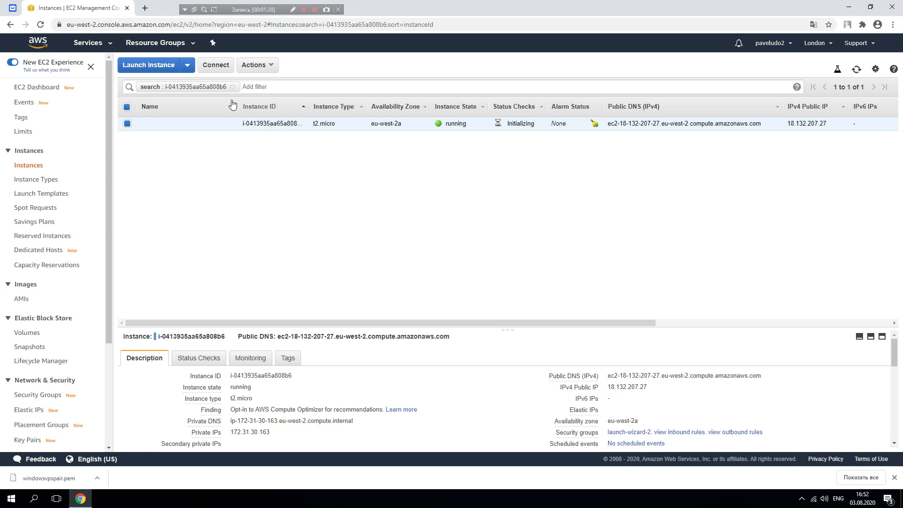
click(216, 64)
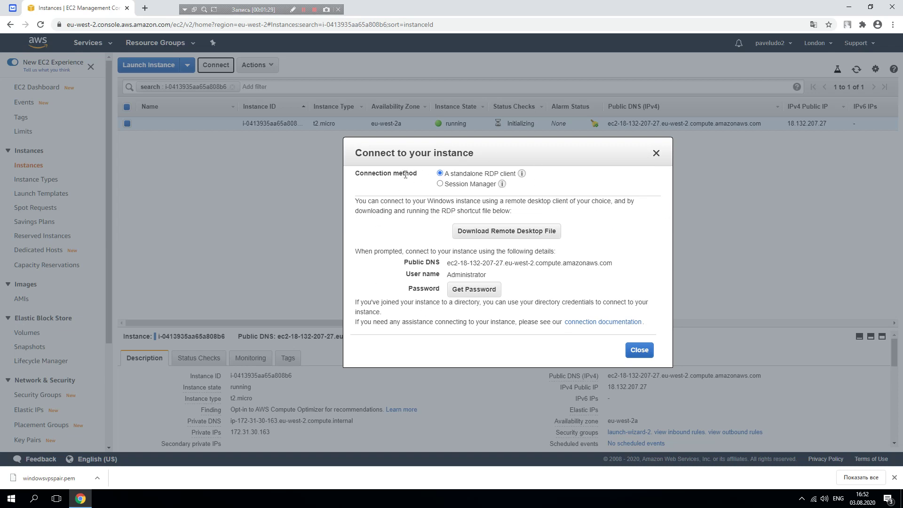
Download the remote desktop file and request the instance's Administrator password until it is available.
click(500, 231)
click(476, 288)
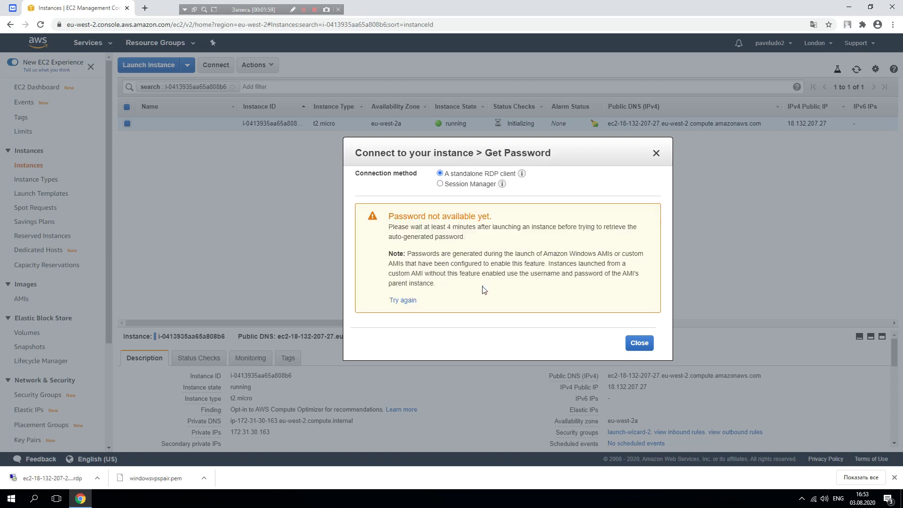
click(403, 301)
click(403, 300)
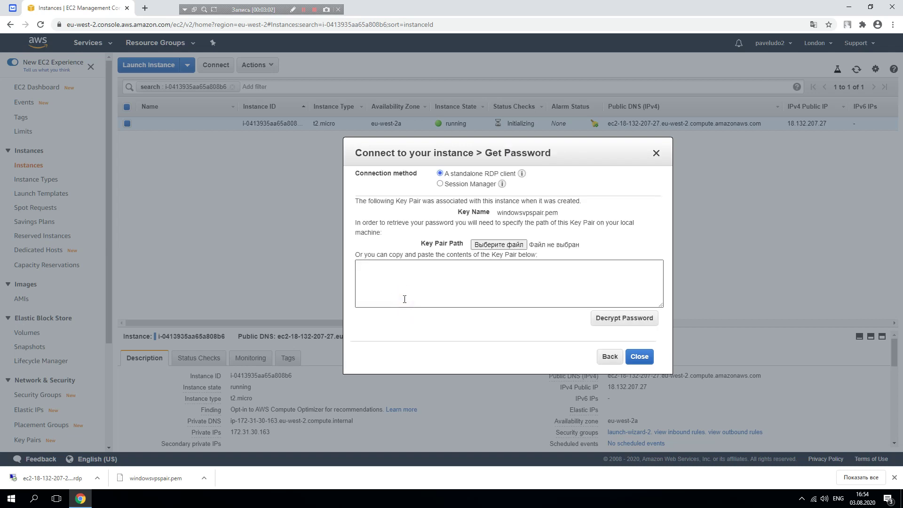
Load the windowsvpspair.pem key file and decrypt the Administrator password.
click(511, 247)
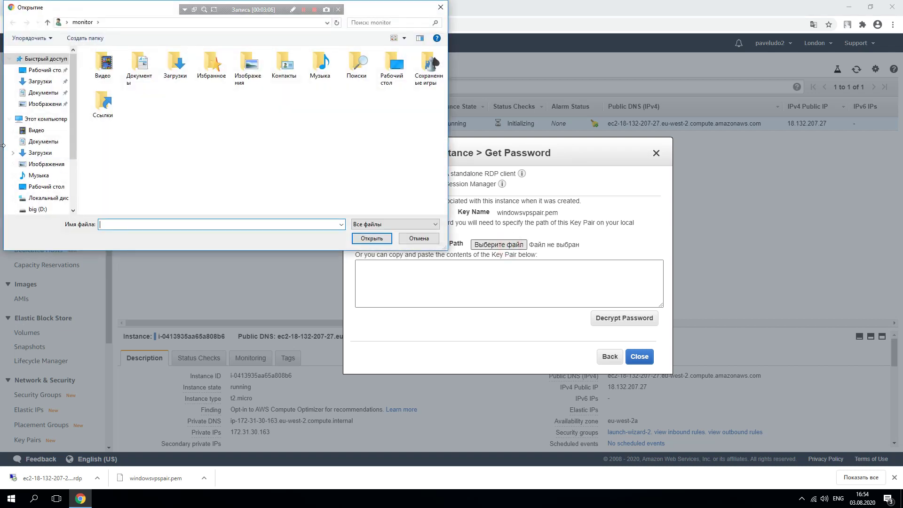
click(40, 81)
click(133, 86)
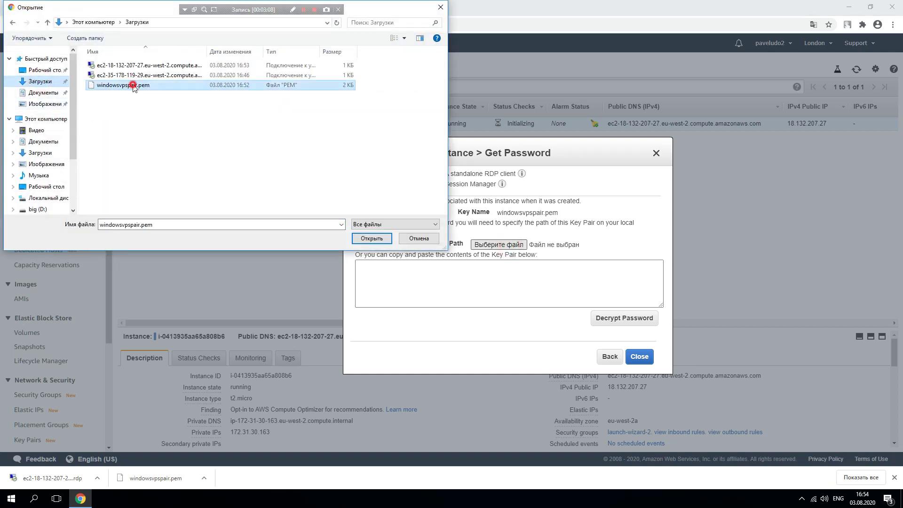
click(169, 89)
click(117, 87)
click(193, 86)
click(371, 239)
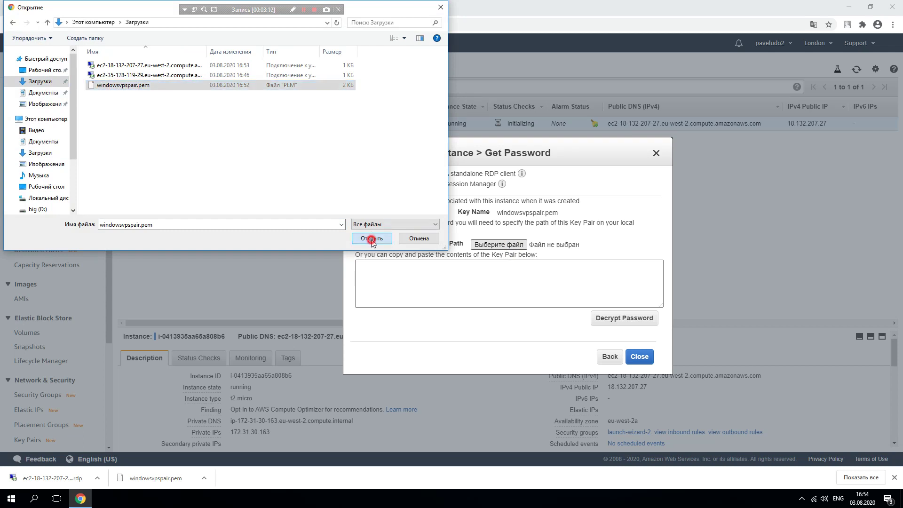
click(624, 319)
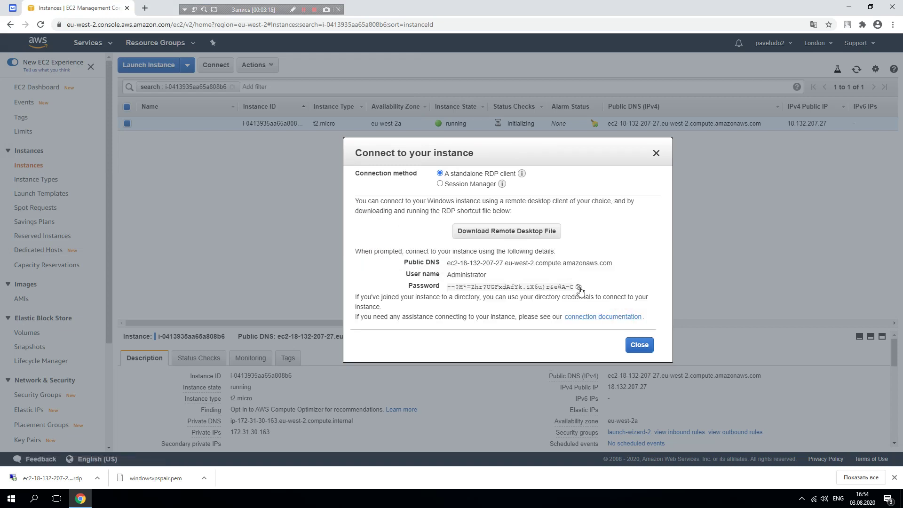
Copy the decrypted Administrator password and open the downloaded remote desktop file.
click(579, 287)
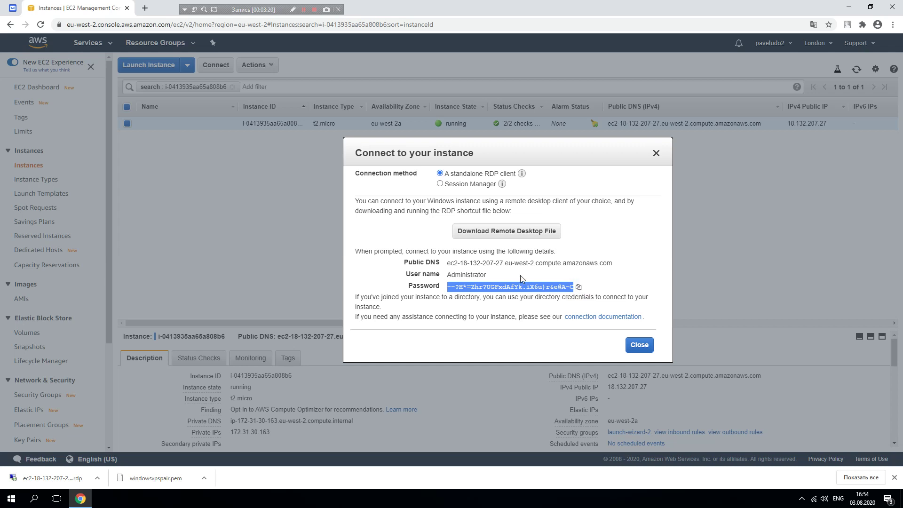
click(550, 230)
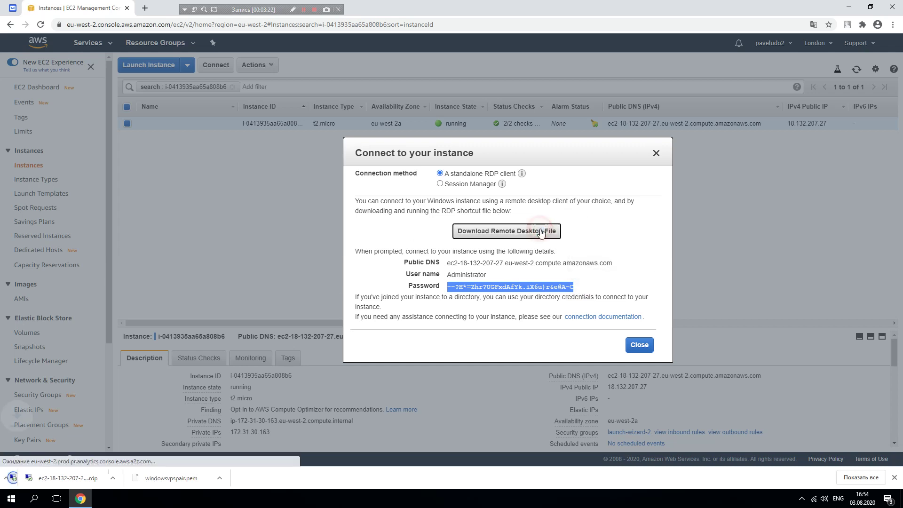
click(52, 478)
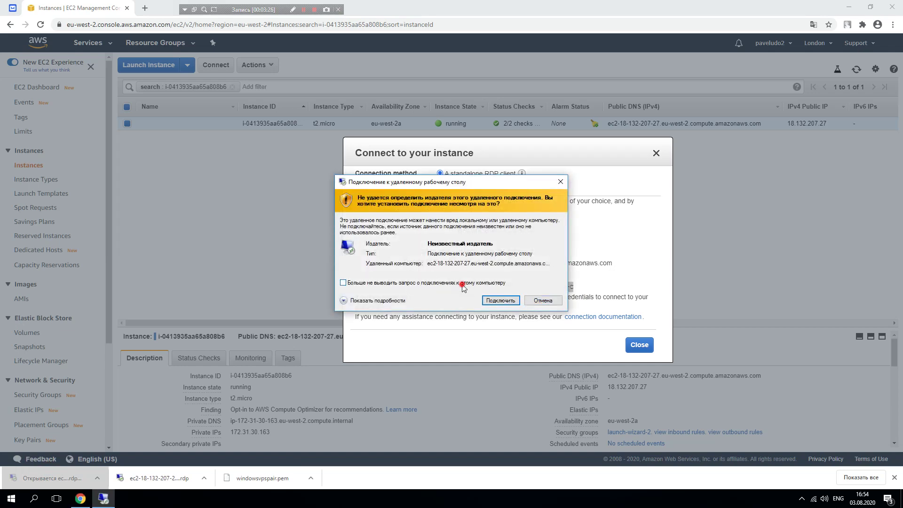
Sign in with the pasted password, remembering credentials, and accept the unverified certificate.
click(487, 300)
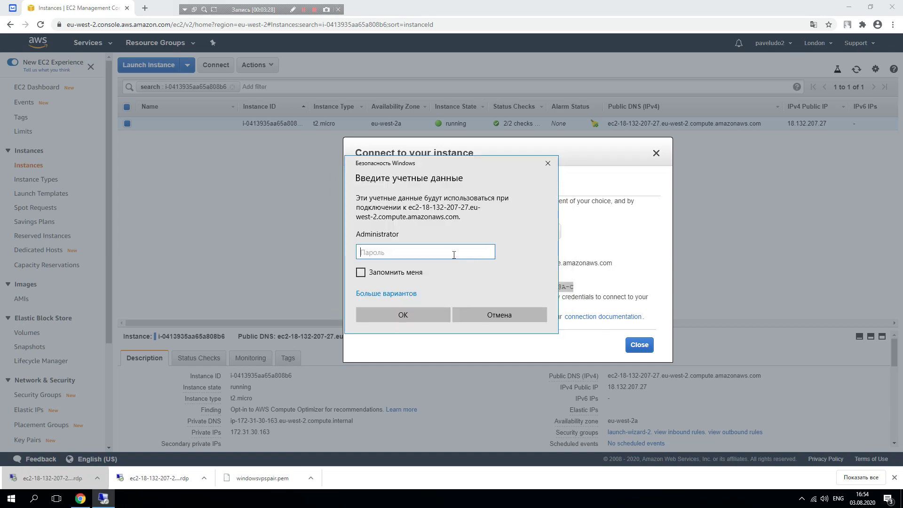
click(361, 272)
key(ctrl+v)
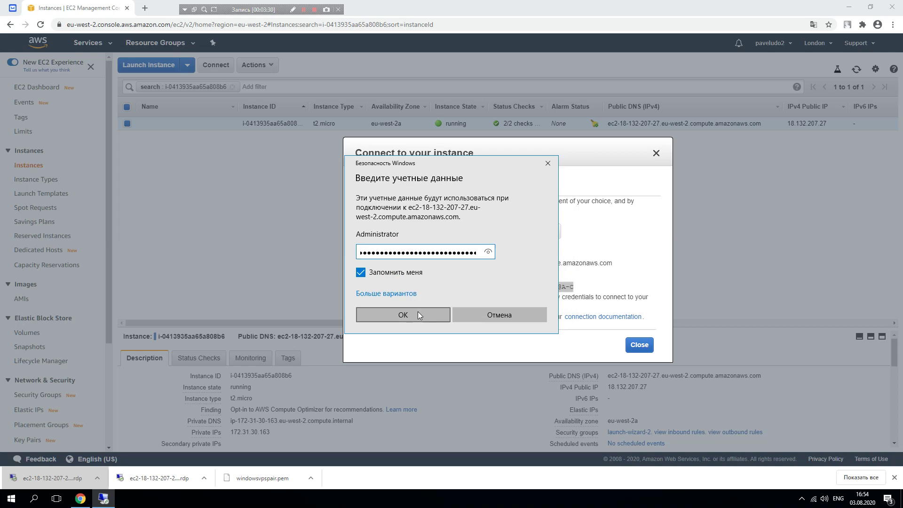
click(417, 314)
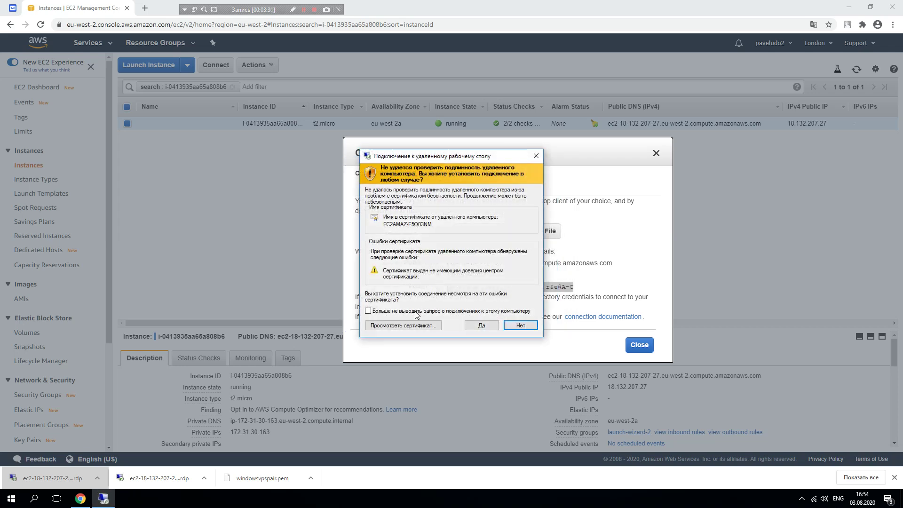
click(481, 325)
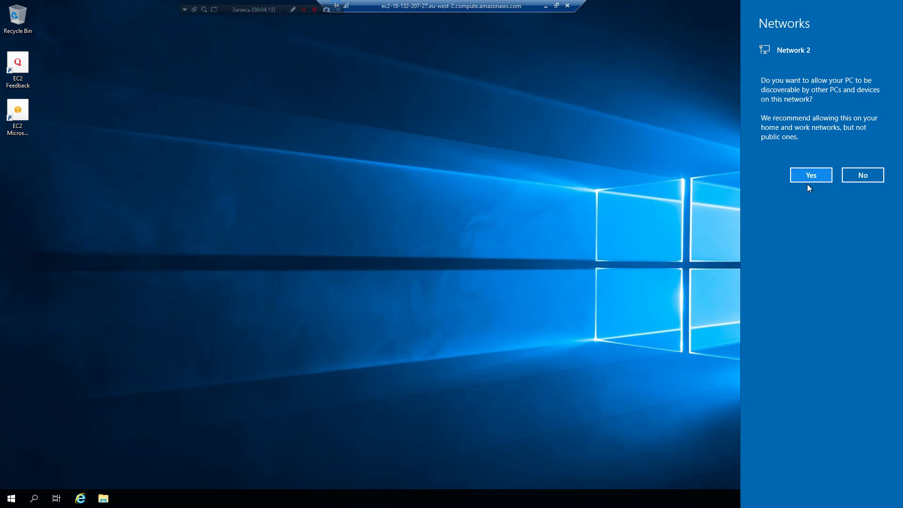
Decline network discovery on the server and bring up the Start search panel.
click(842, 175)
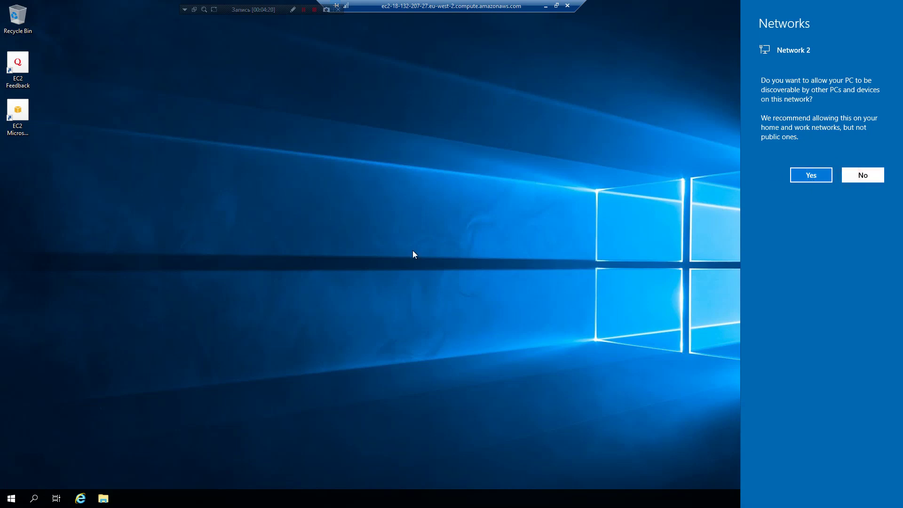
click(21, 493)
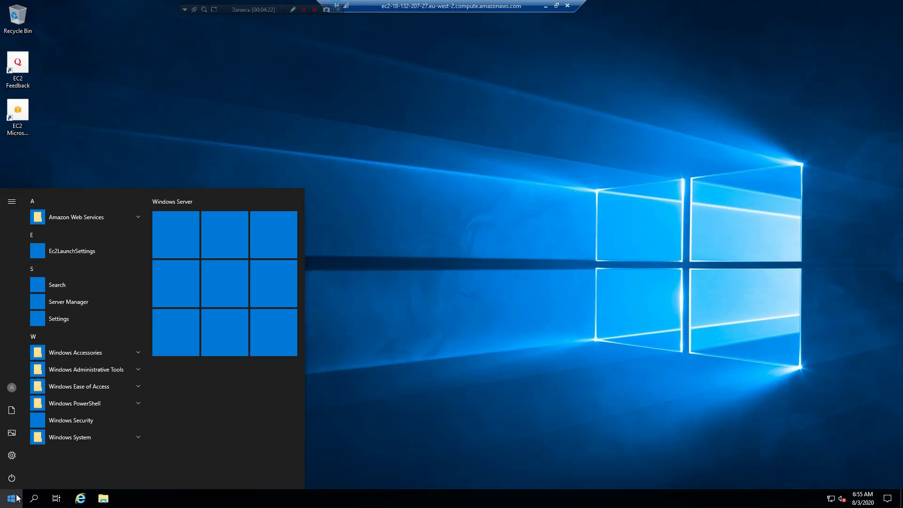
click(34, 499)
click(37, 501)
click(36, 499)
Search for 'note' and launch Notepad on the remote desktop.
text(dnote)
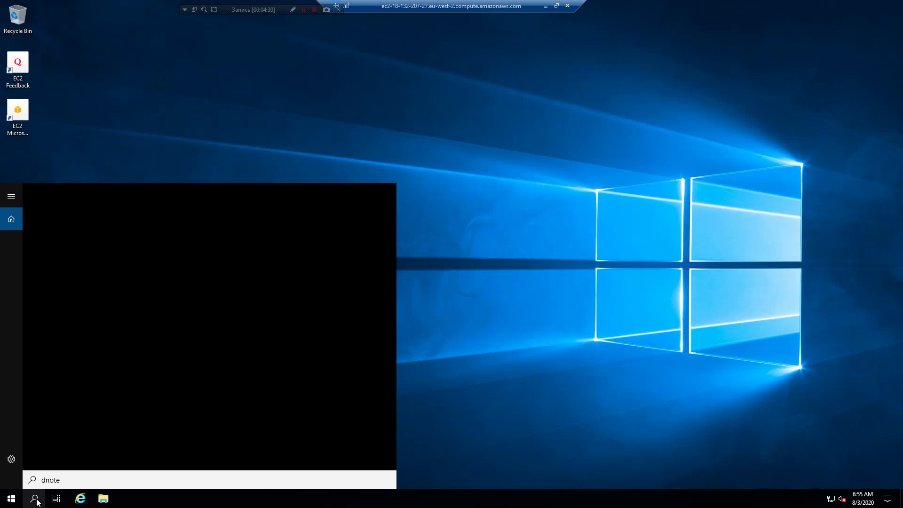
key(Return)
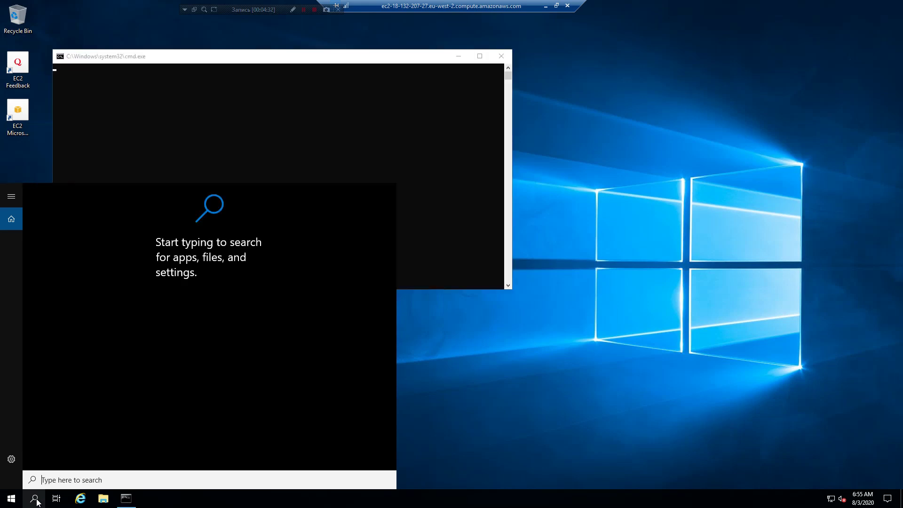
text(note)
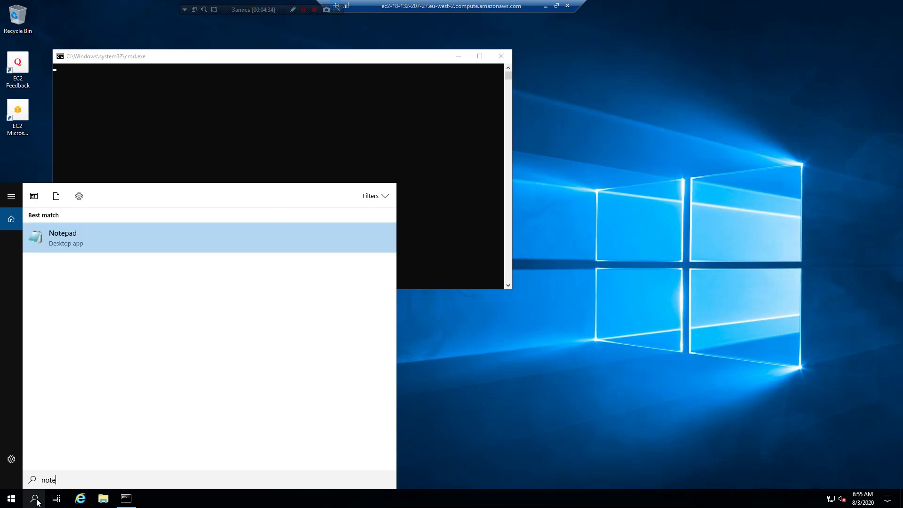
key(Return)
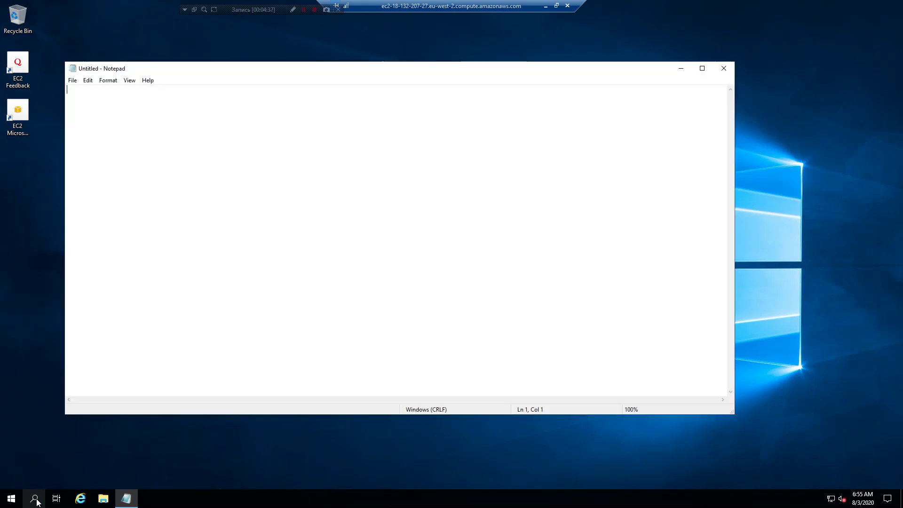
Type 'this is you free vps for 1 year!!!!' in Notepad and close it with Don't Save.
text(this is you free vps for 1 year!!!!)
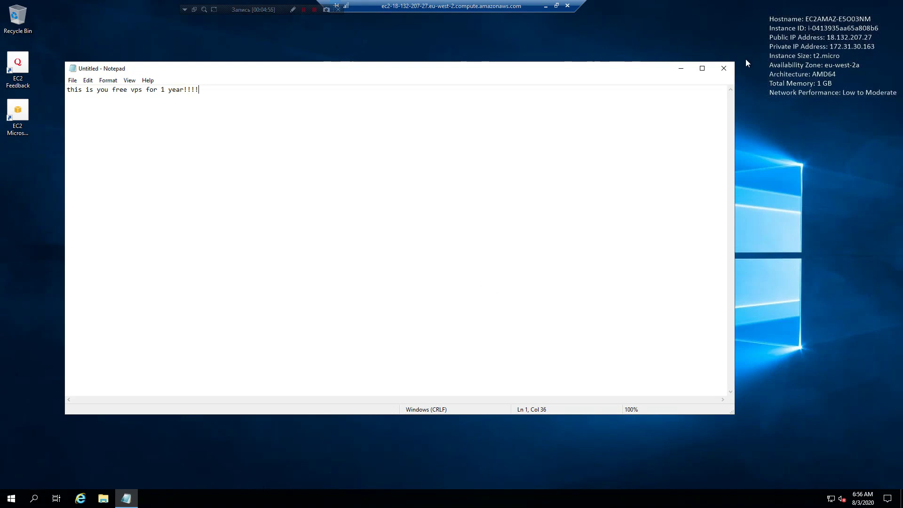
click(723, 69)
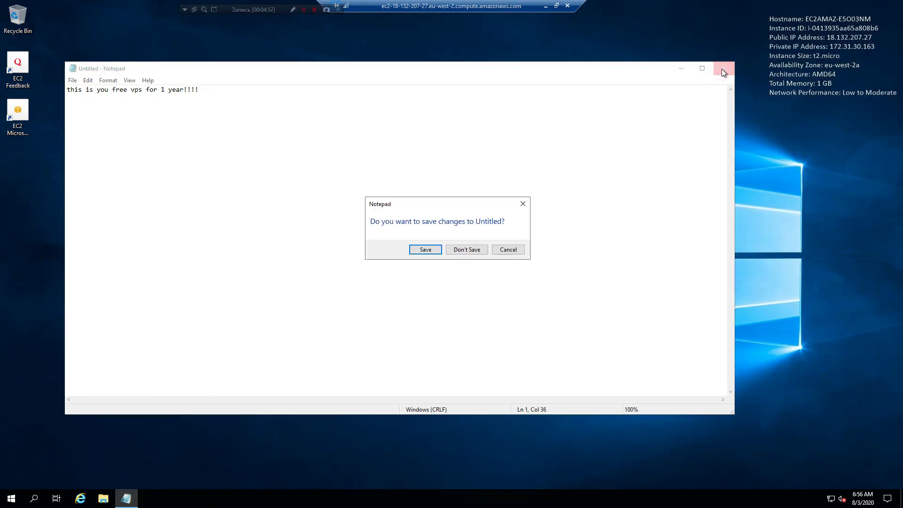
click(457, 250)
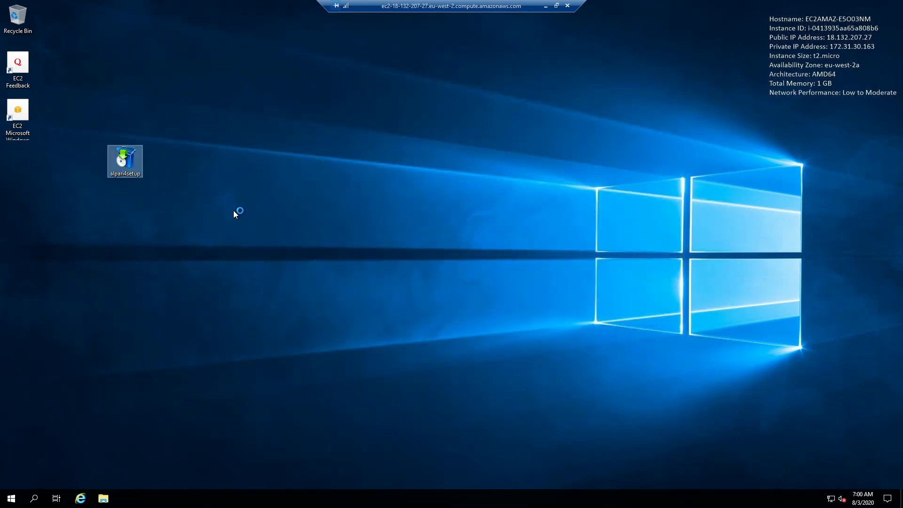
Overwrite the desktop installer copy and run alpari4setup.
click(414, 219)
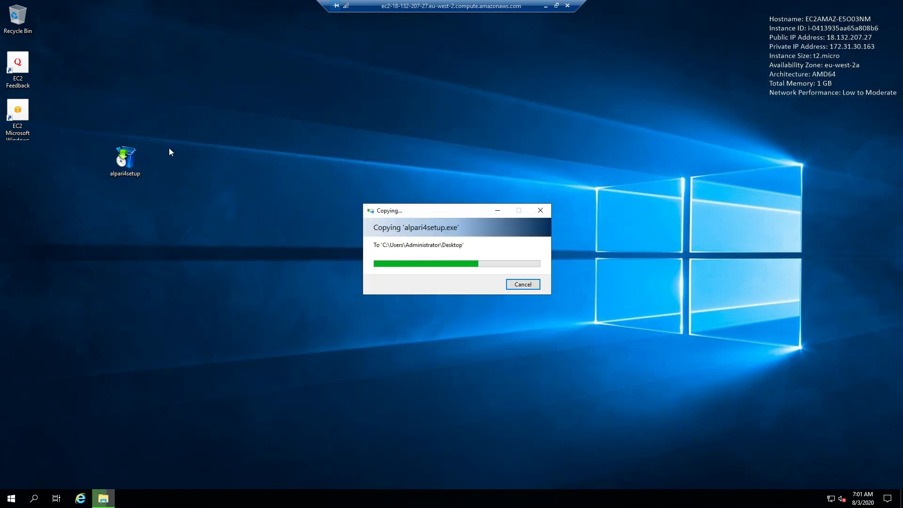
click(135, 162)
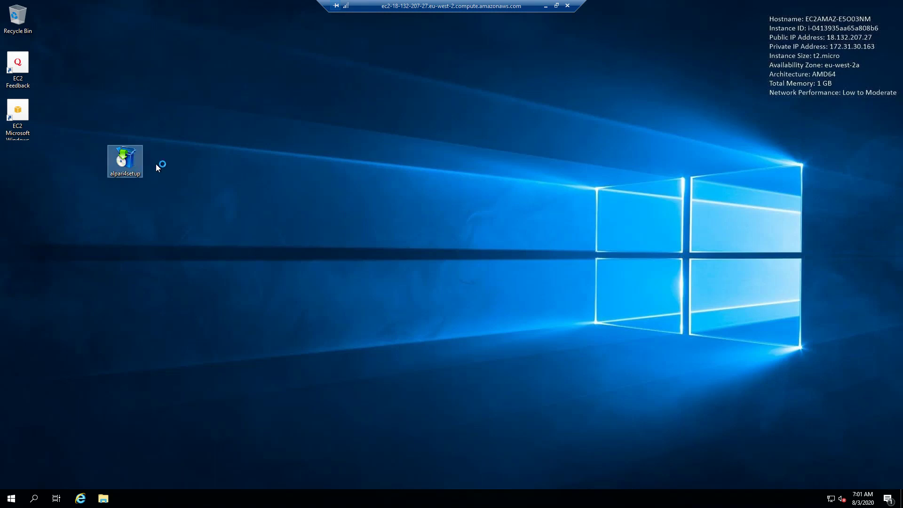
click(218, 177)
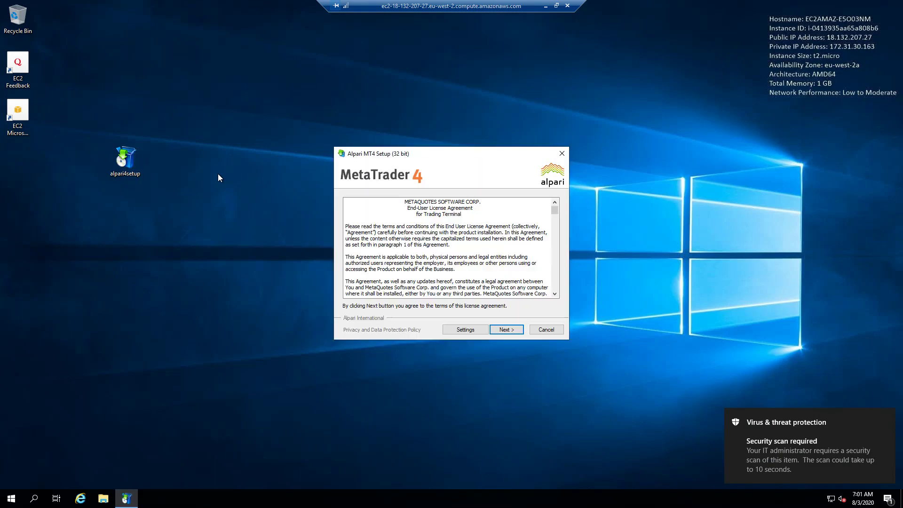
Append -1 to the installation folder and program group, then install the Alpari MT4-1 terminal.
click(467, 329)
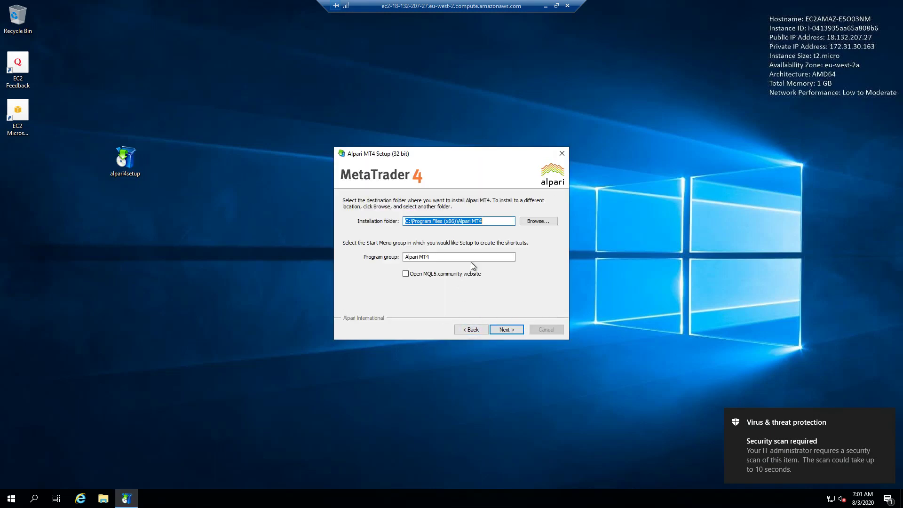
click(498, 224)
text(-1)
key(Tab)
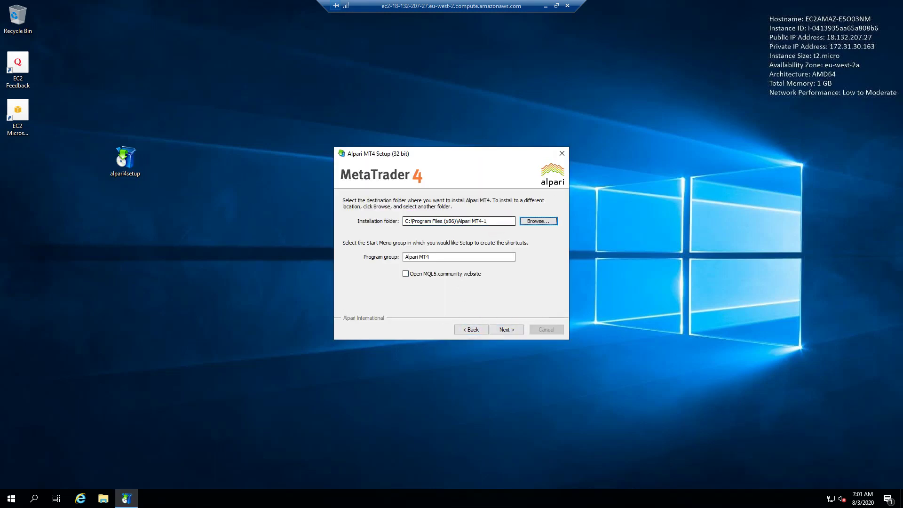
key(Tab)
click(458, 256)
text(-1)
click(516, 329)
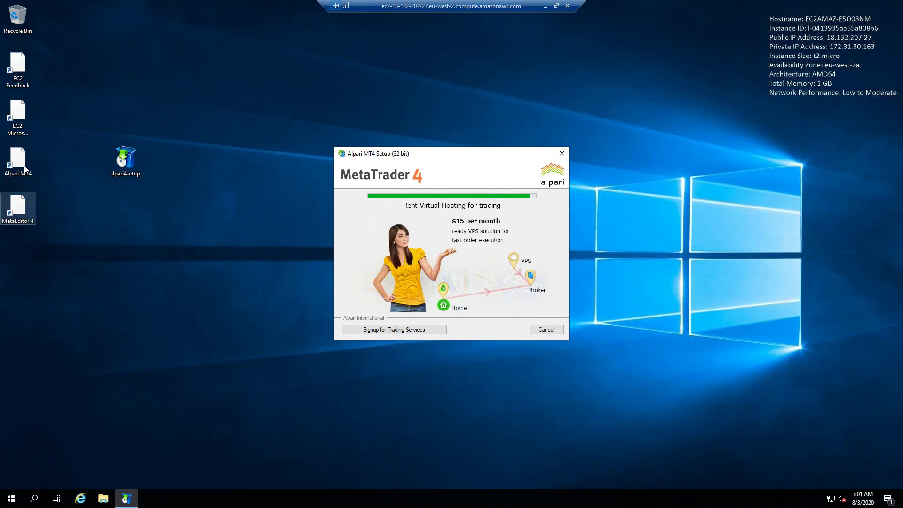
Rename the new desktop shortcut to Alpari MT4-1 and finish the installer.
click(19, 160)
text(-1)
key(Return)
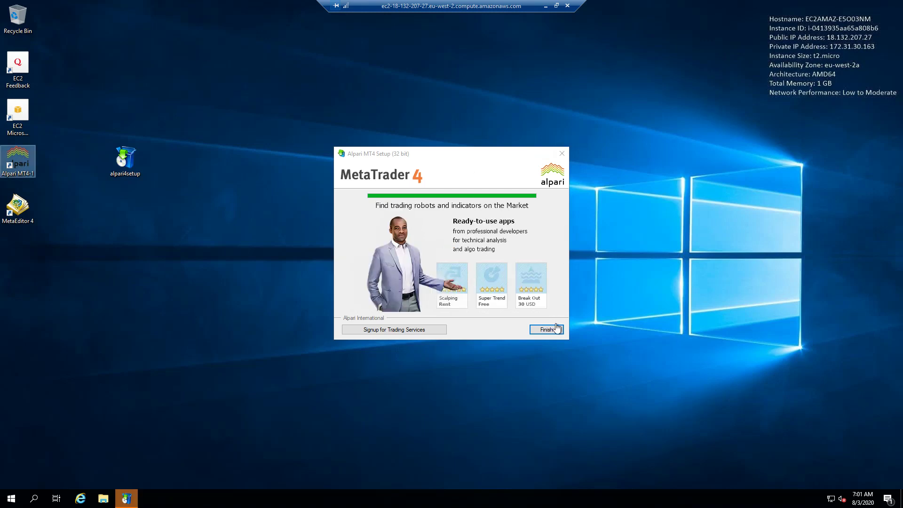
click(546, 329)
Rerun the installer with default settings, then cancel the installation and confirm.
double_click(129, 159)
click(506, 330)
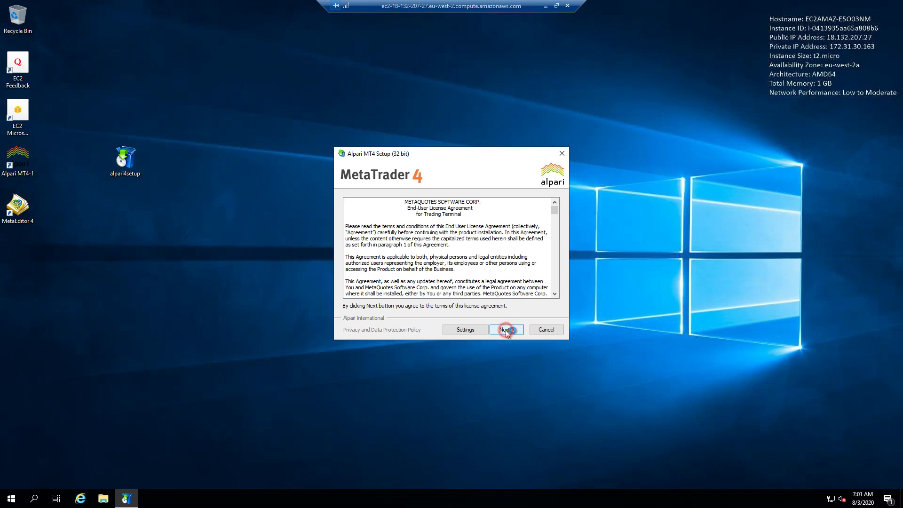
click(546, 329)
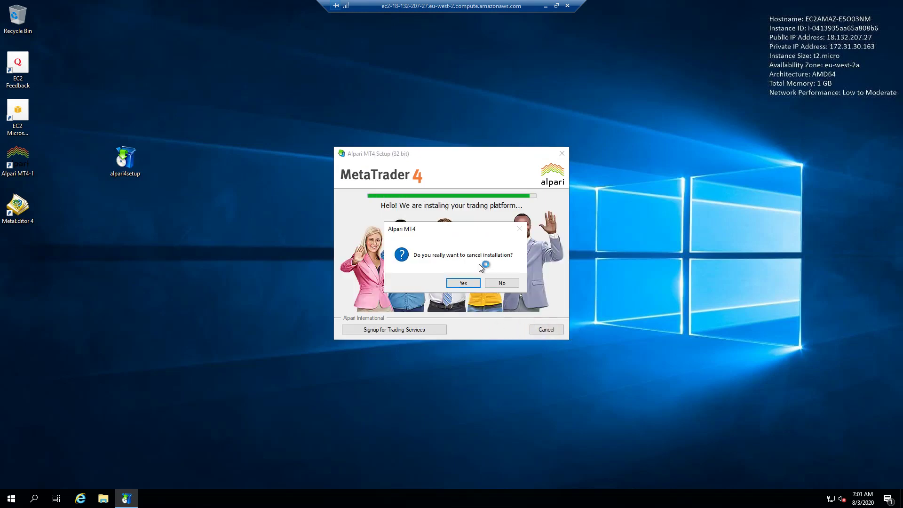
click(468, 283)
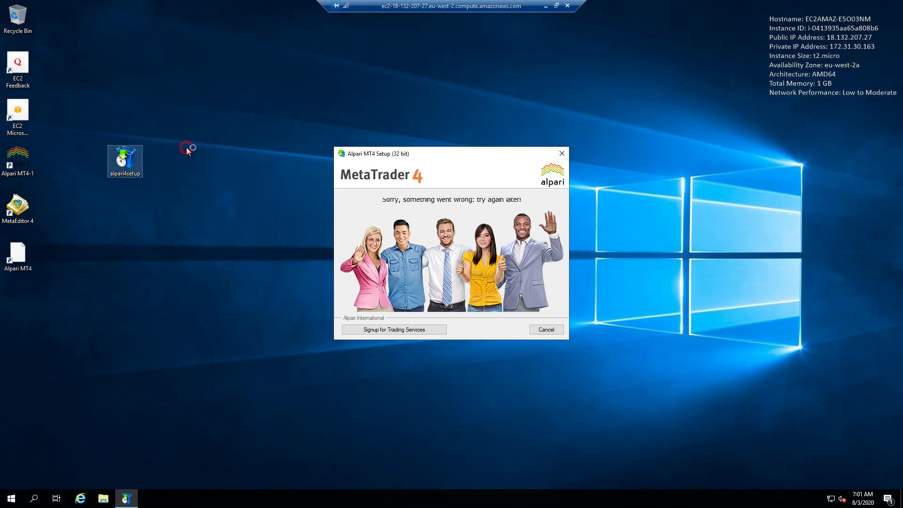
Rename the new Alpari MT4 desktop shortcut to Alpari MT4-0.
click(17, 252)
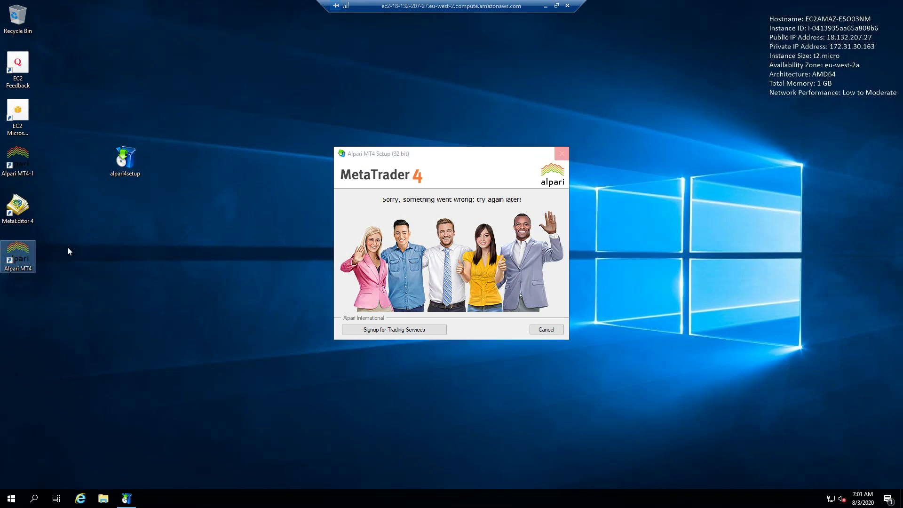
key(F2)
key(End)
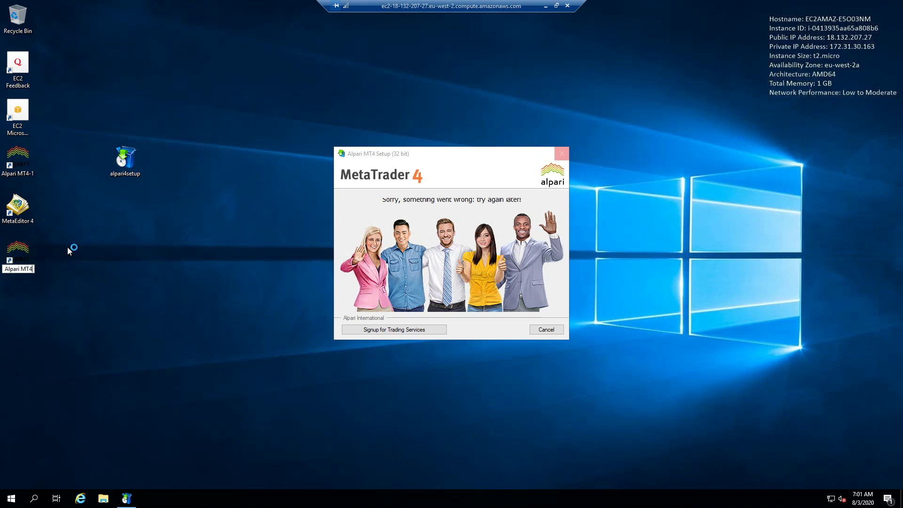
text(-0)
key(Return)
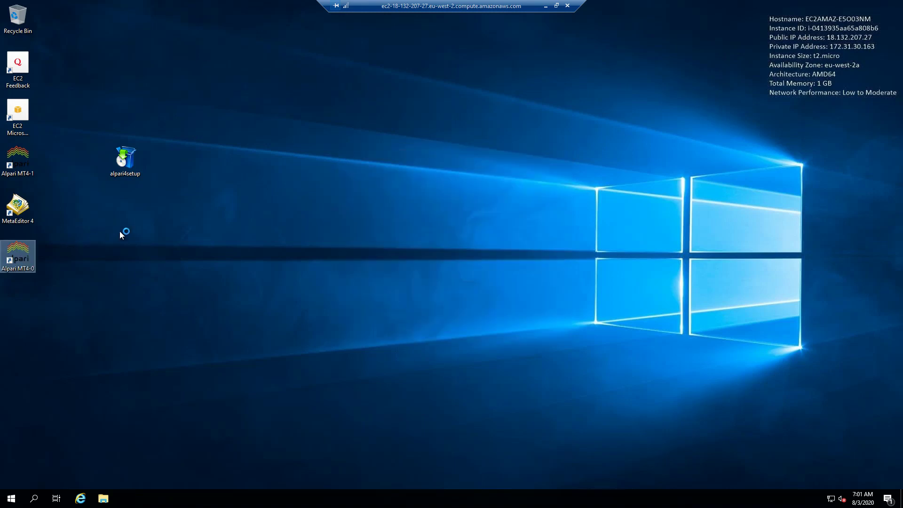
Rerun setup, append -2 to the folder and program group, and install the Alpari MT4-2 terminal.
double_click(132, 160)
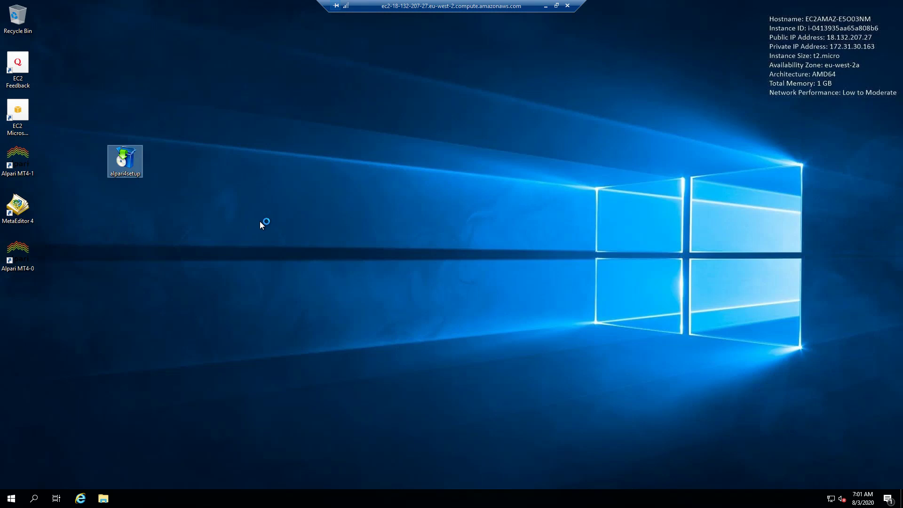
click(464, 329)
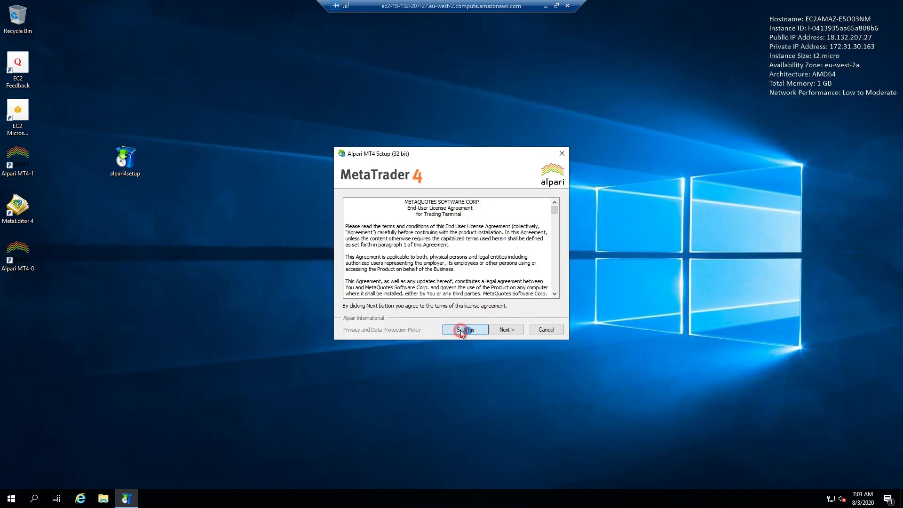
click(488, 222)
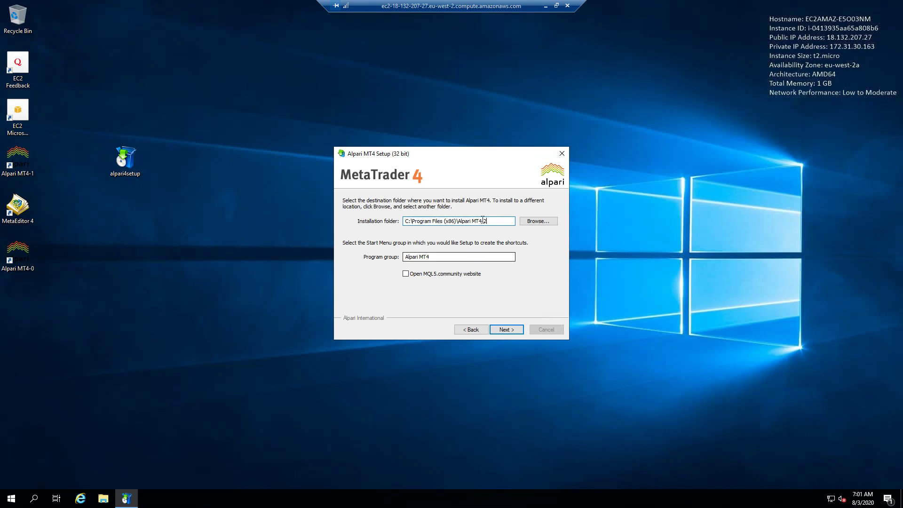
click(476, 257)
text(-2)
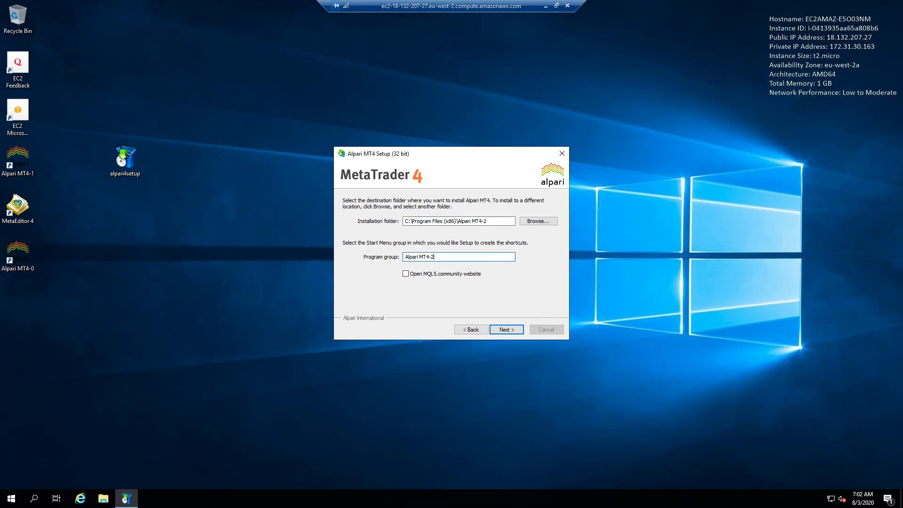
click(514, 329)
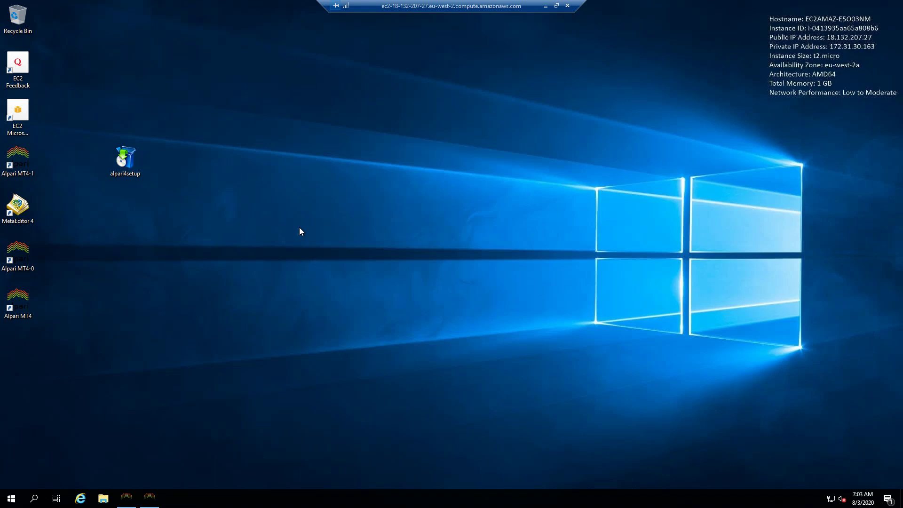
Line up the three Alpari shortcuts in a row and rename the newest one to Alpari MT4-2.
drag(18, 254, 154, 254)
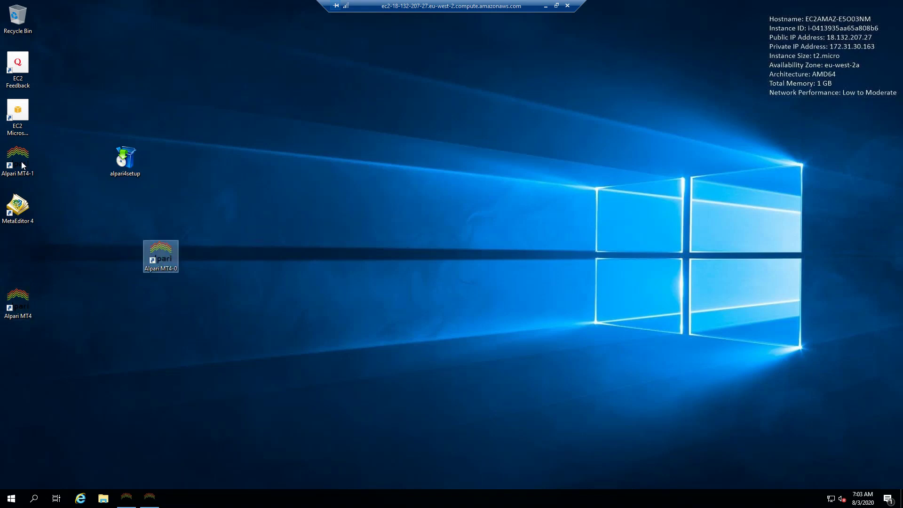
drag(21, 161, 191, 257)
drag(17, 304, 242, 257)
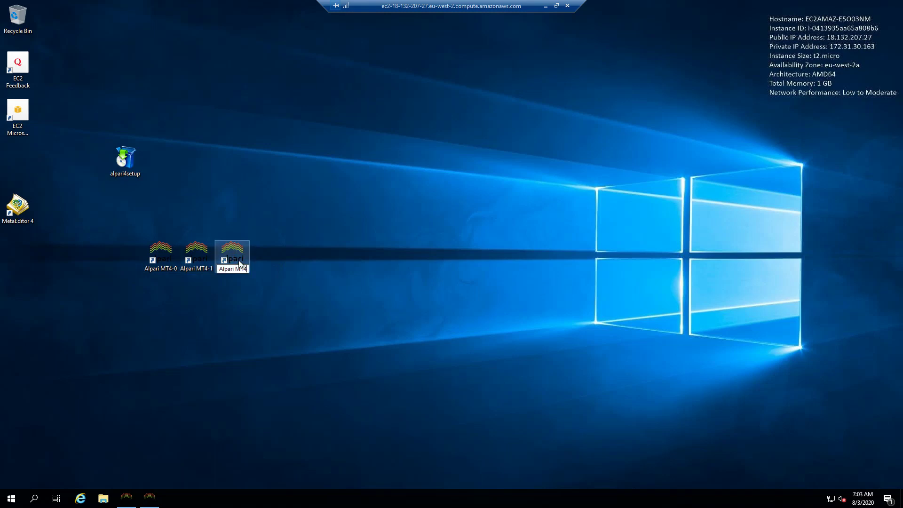
text(-2)
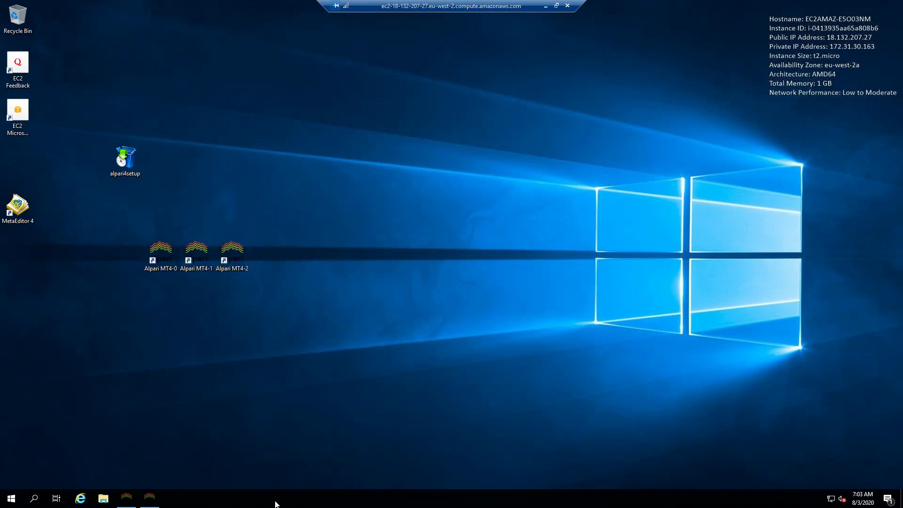